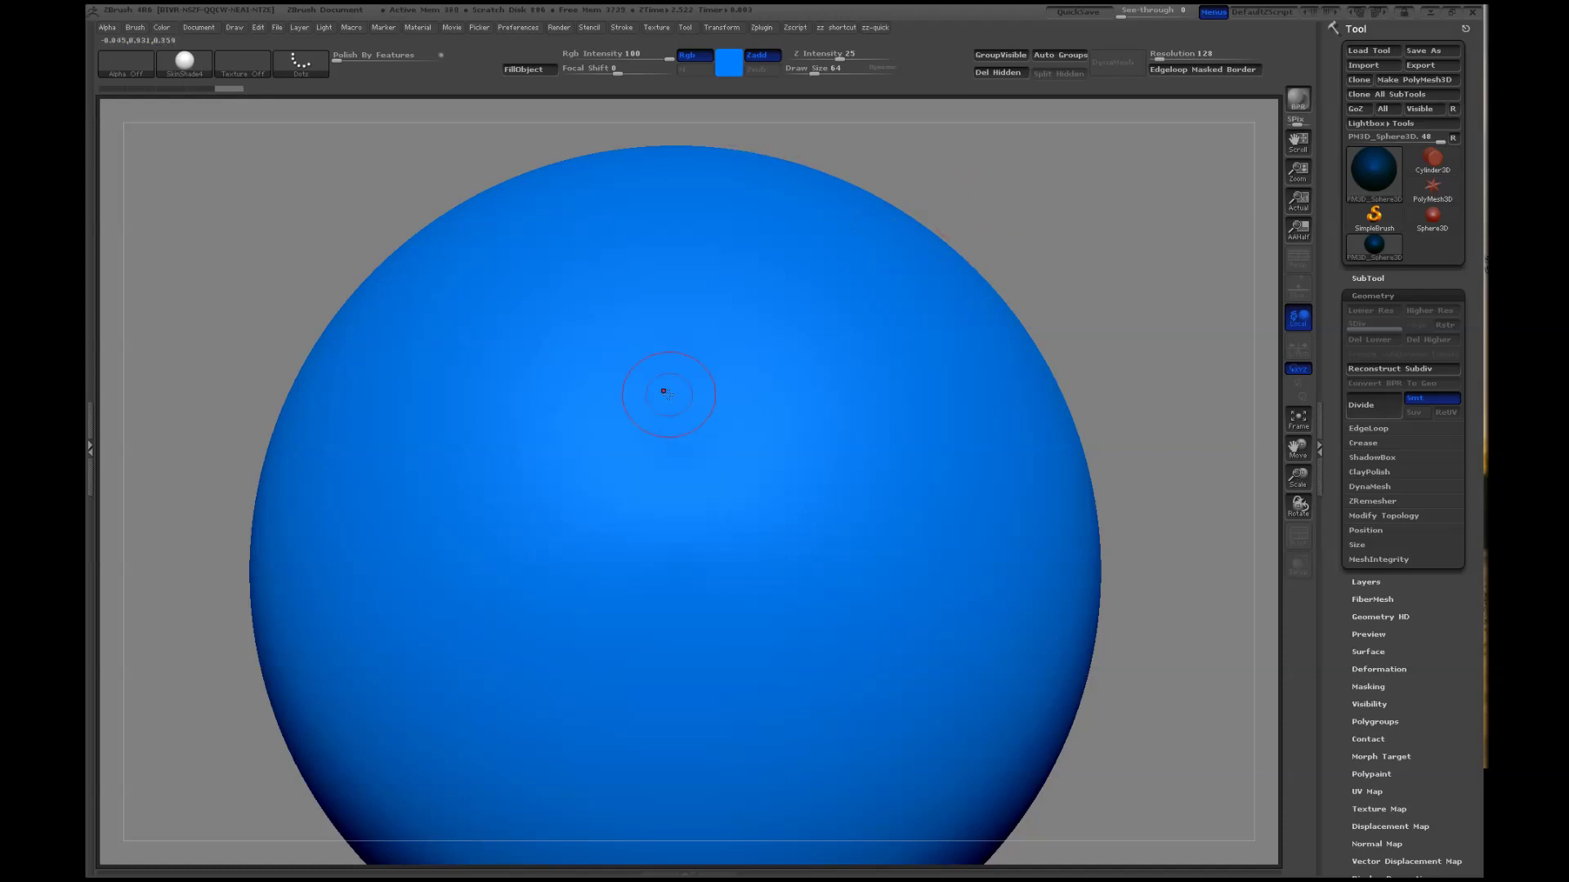
Select the CurveStrapSnap brush and bring up the Stroke palette
{"action": "key", "text": "b"}
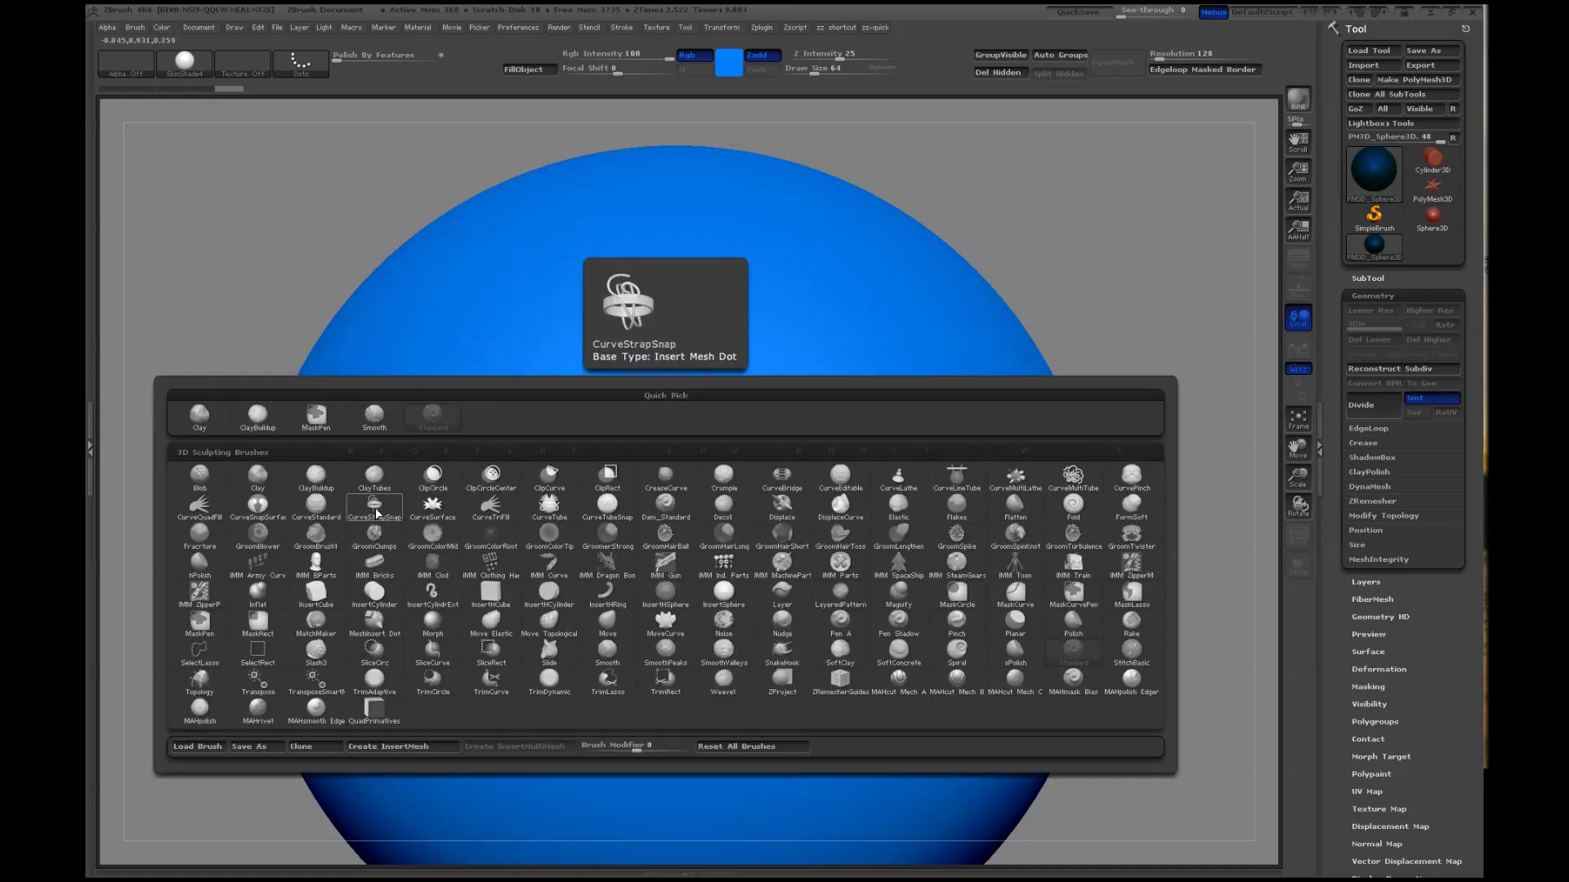
{"action": "left_click", "coordinate": [376, 507]}
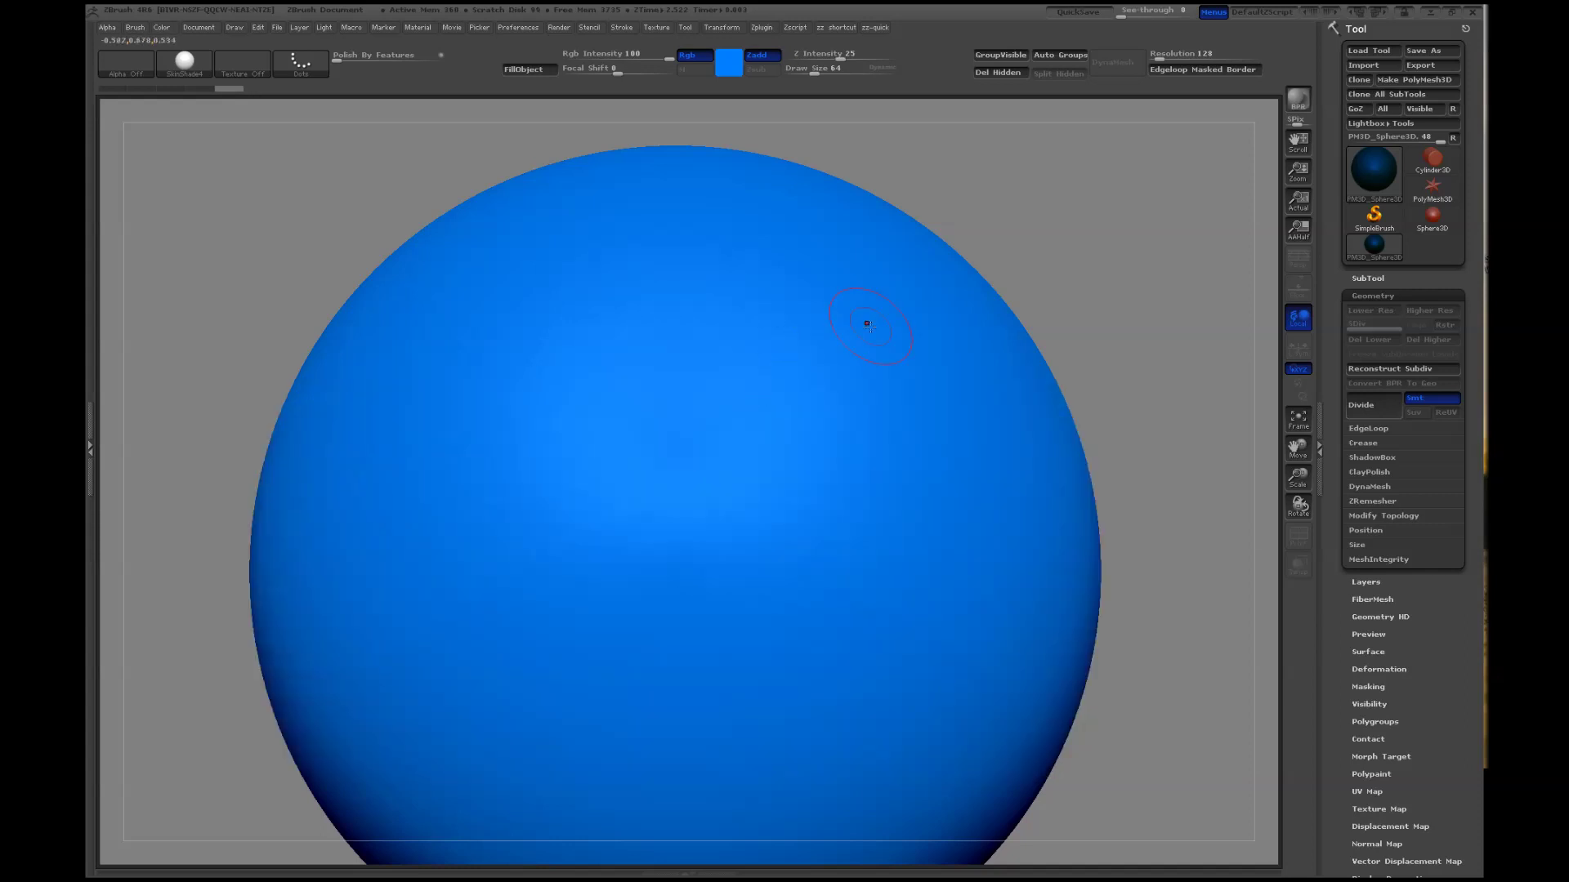
{"action": "left_click", "coordinate": [622, 27]}
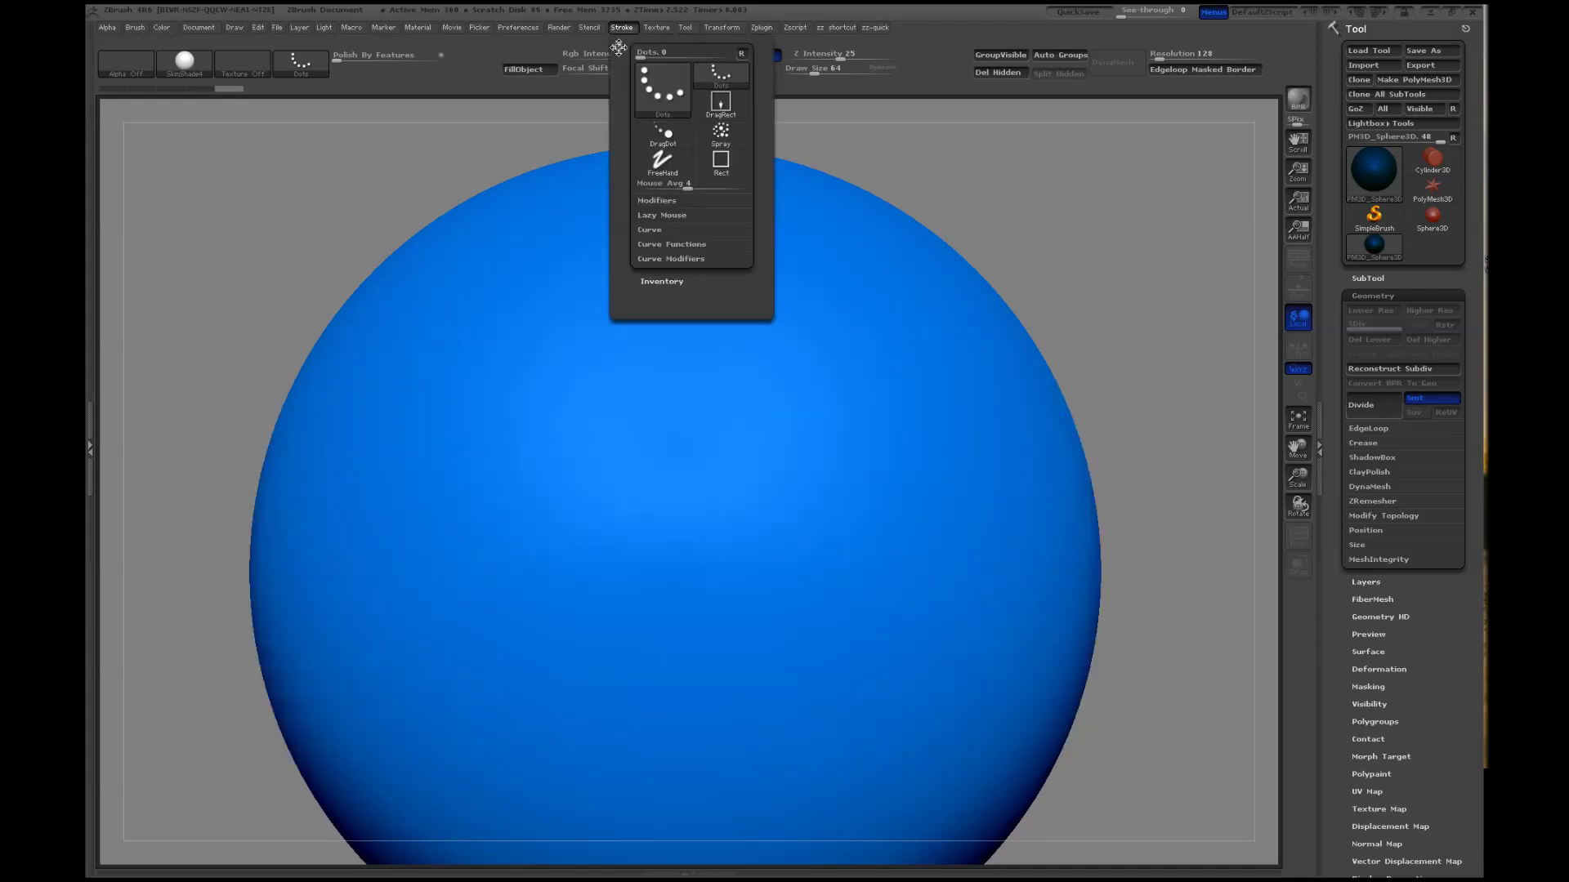
Dock the Stroke palette in the right tray and enable Size under Curve Modifiers
{"action": "left_click", "coordinate": [616, 46]}
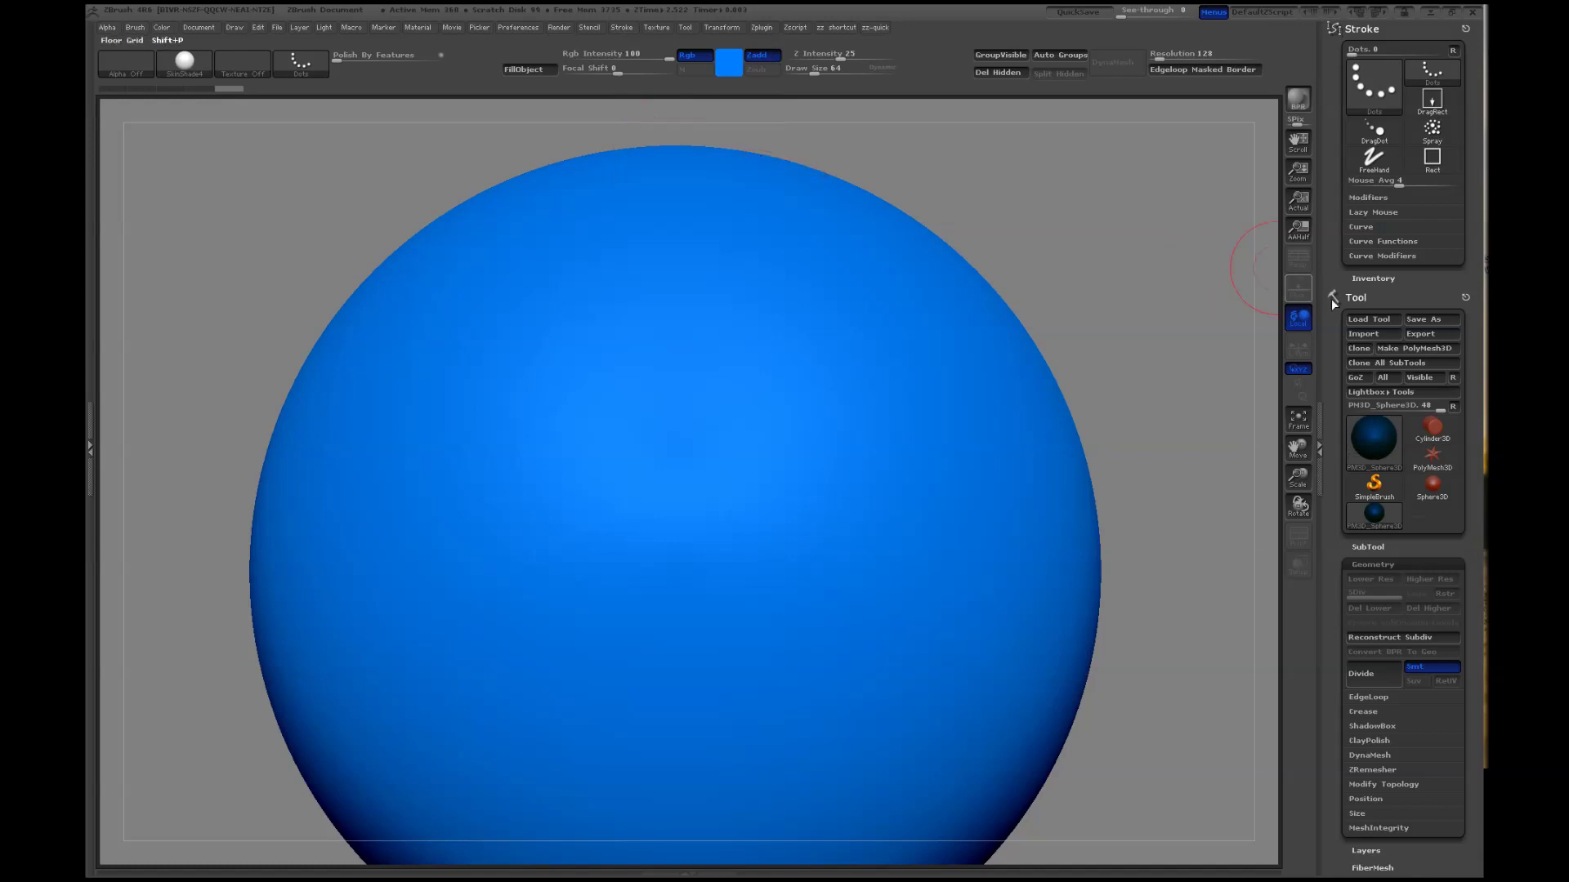
{"action": "left_click", "coordinate": [1363, 227]}
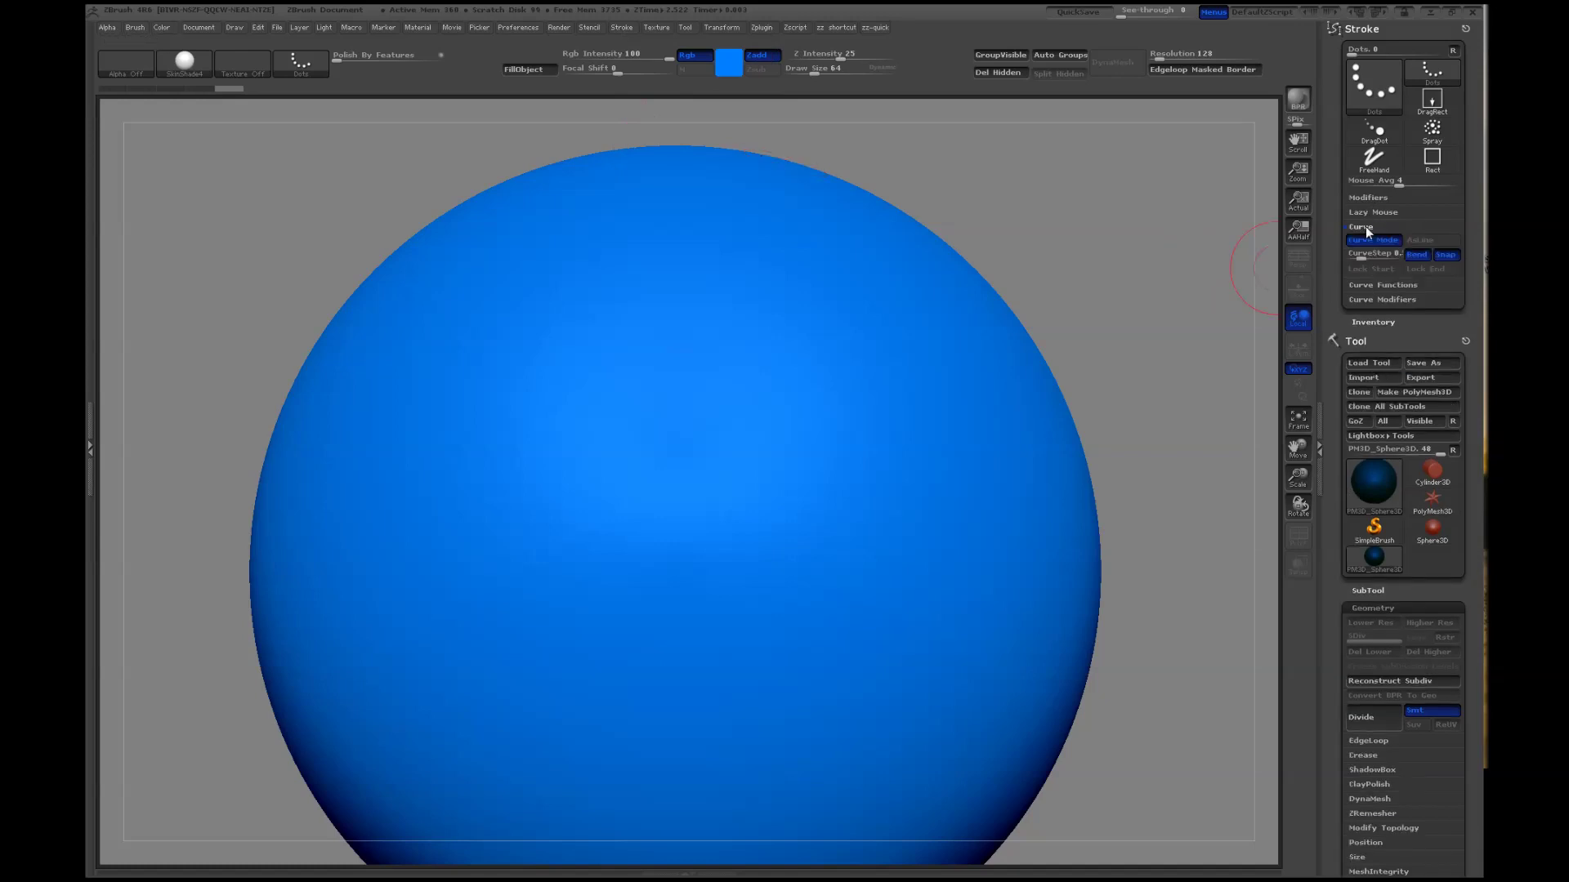
{"action": "left_click", "coordinate": [1364, 225]}
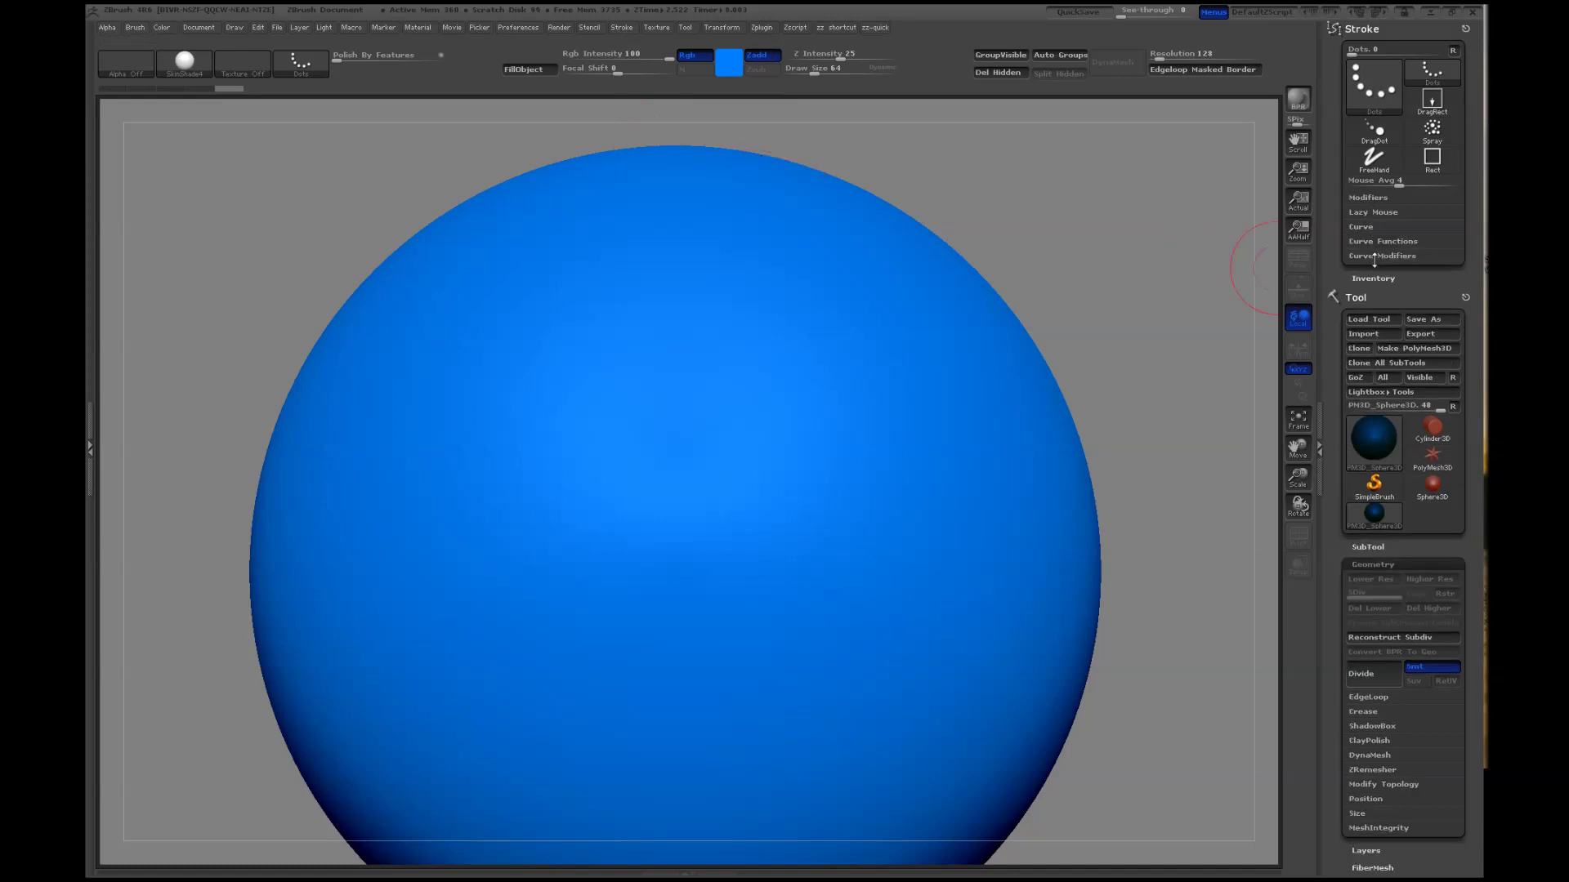
{"action": "left_click", "coordinate": [1374, 256]}
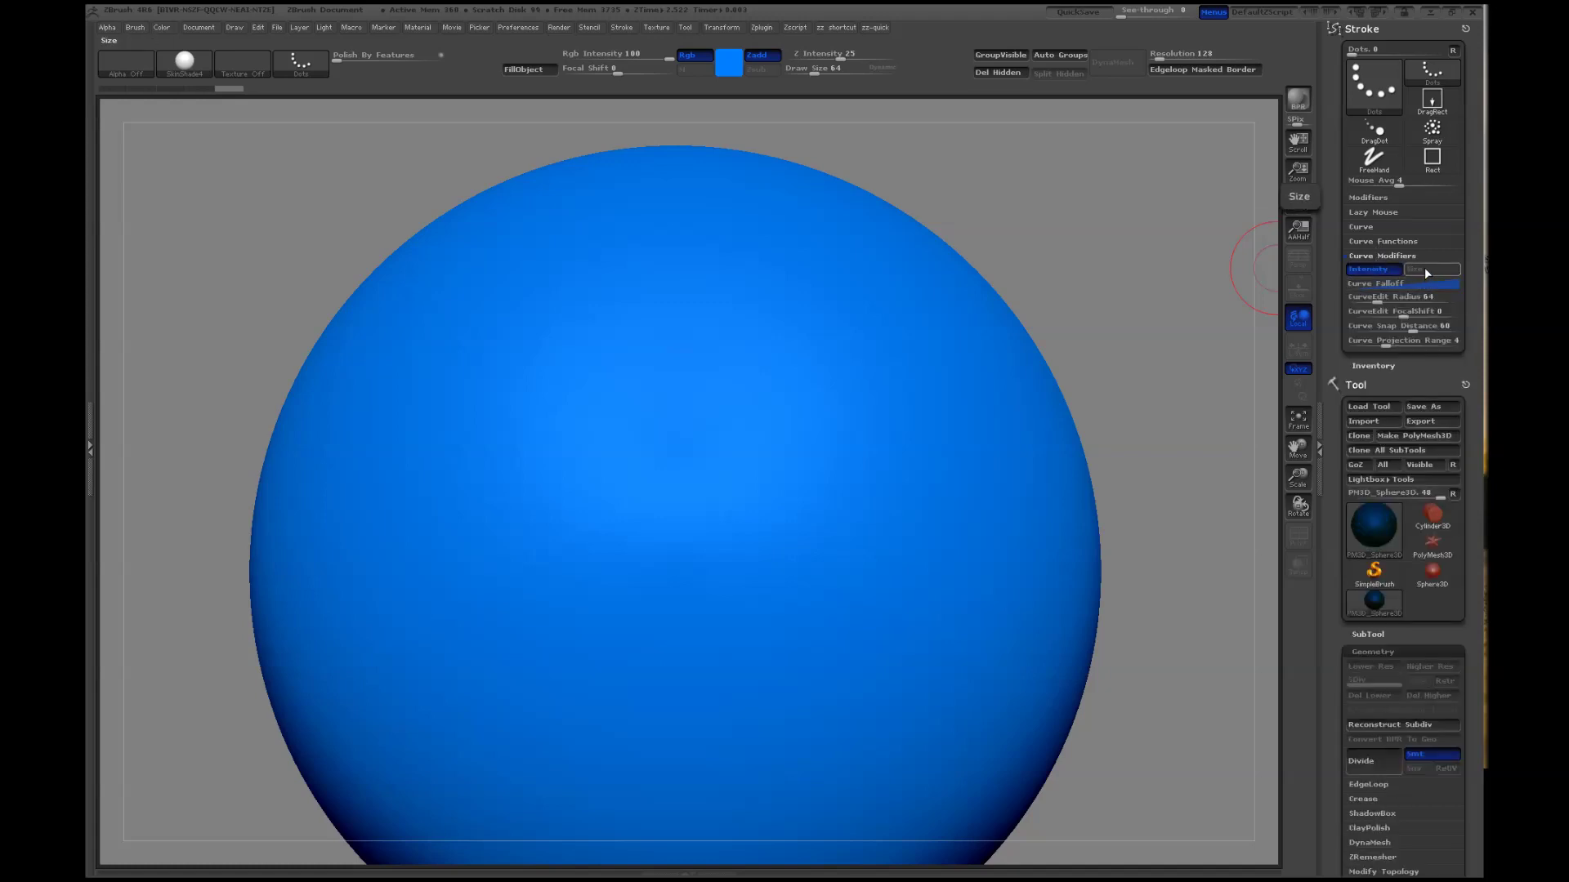
{"action": "left_click", "coordinate": [1426, 270]}
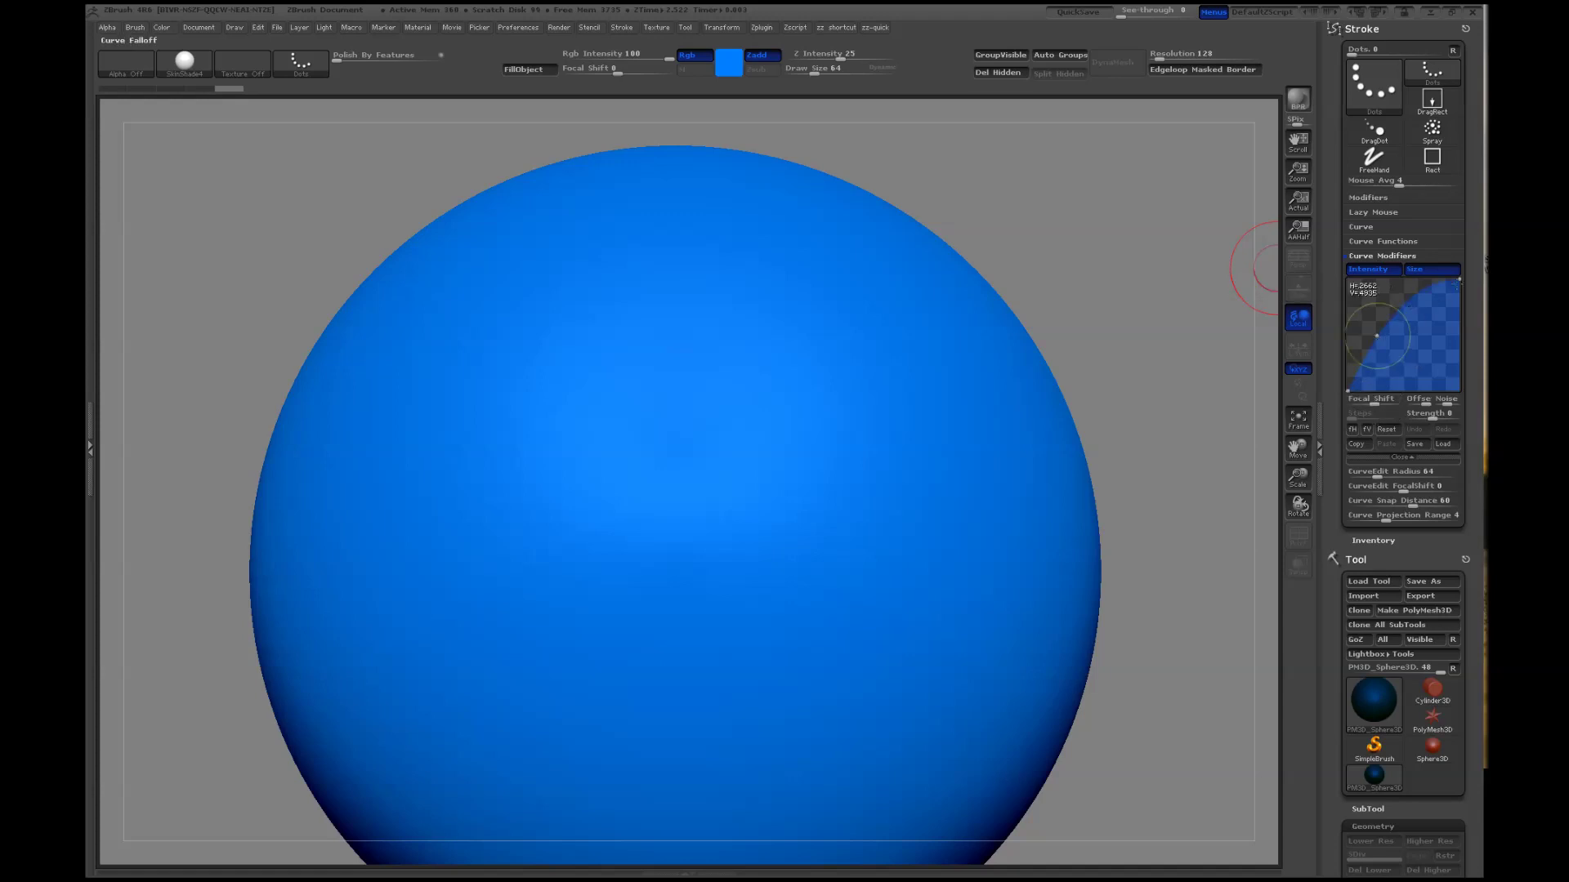
Shape the Curve Falloff graph into a flat-topped hump that tapers at both ends
{"action": "left_click_drag", "start_coordinate": [1456, 278], "coordinate": [1459, 390]}
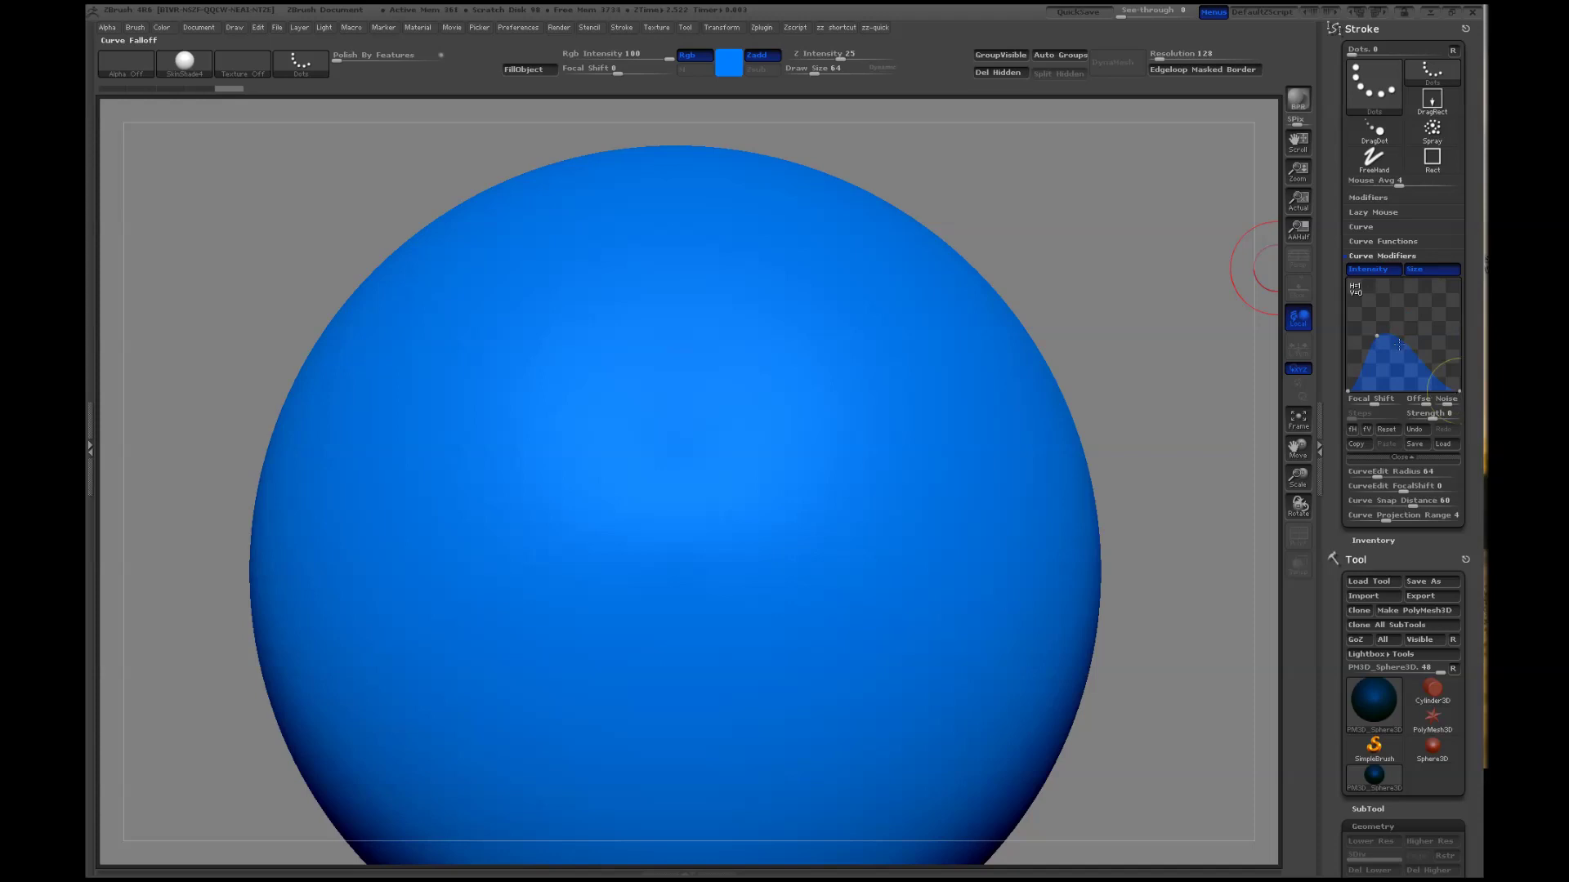
{"action": "mouse_move", "coordinate": [1386, 332]}
{"action": "left_mouse_down"}
{"action": "mouse_move", "coordinate": [1425, 311]}
{"action": "mouse_move", "coordinate": [1375, 308]}
{"action": "mouse_move", "coordinate": [1430, 303]}
{"action": "mouse_move", "coordinate": [1370, 304]}
{"action": "left_mouse_up"}
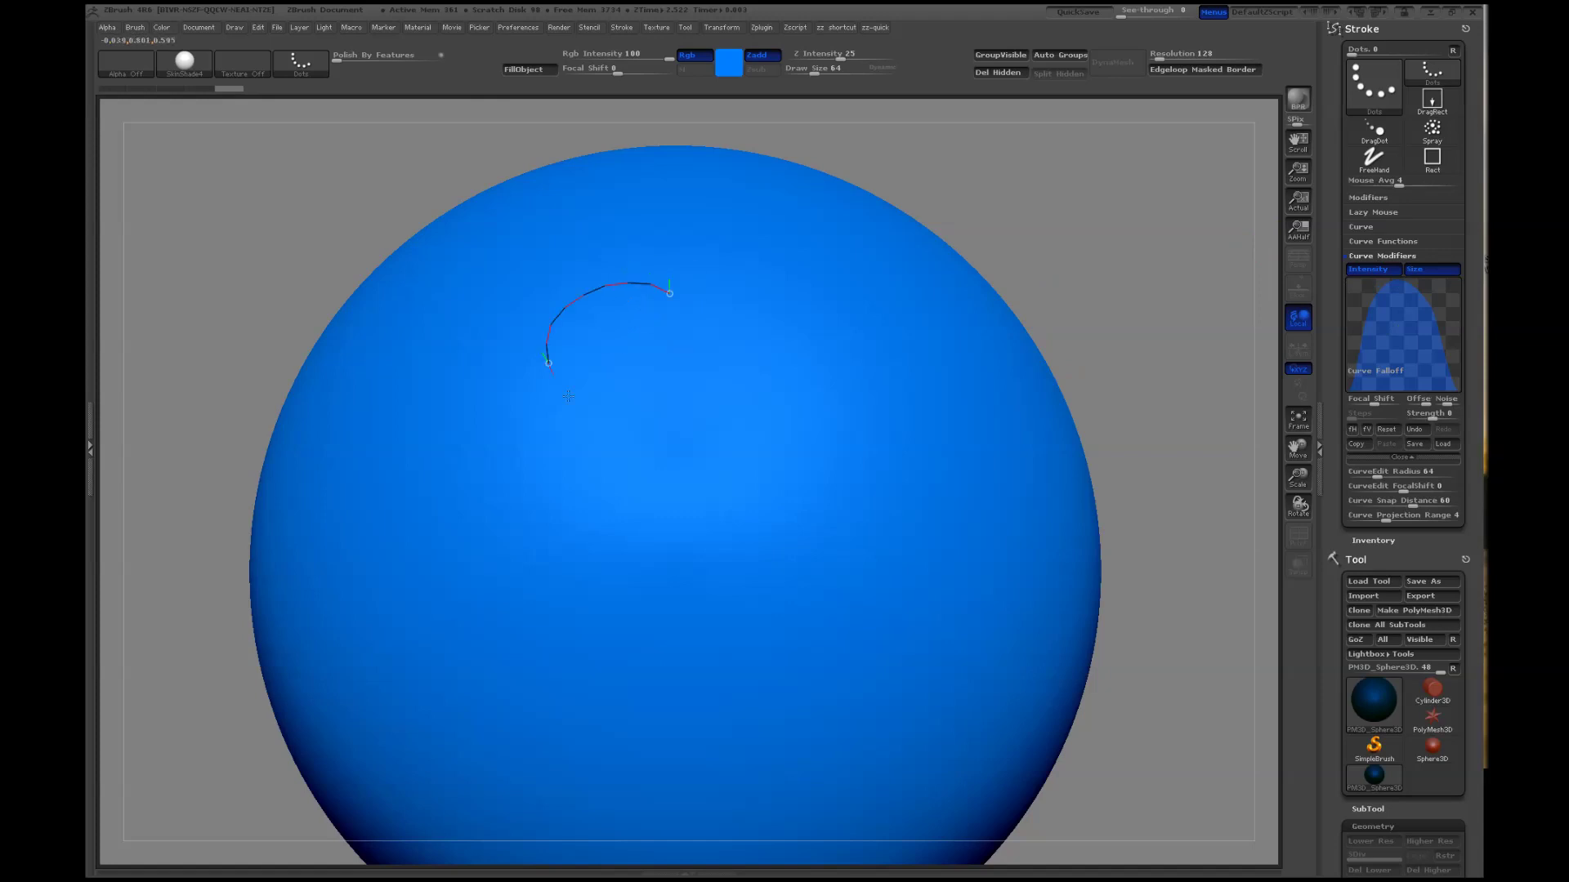
Draw an S-shaped strap across the sphere, colour it orange and rebuild it thicker
{"action": "left_click_drag", "start_coordinate": [567, 395], "coordinate": [578, 641]}
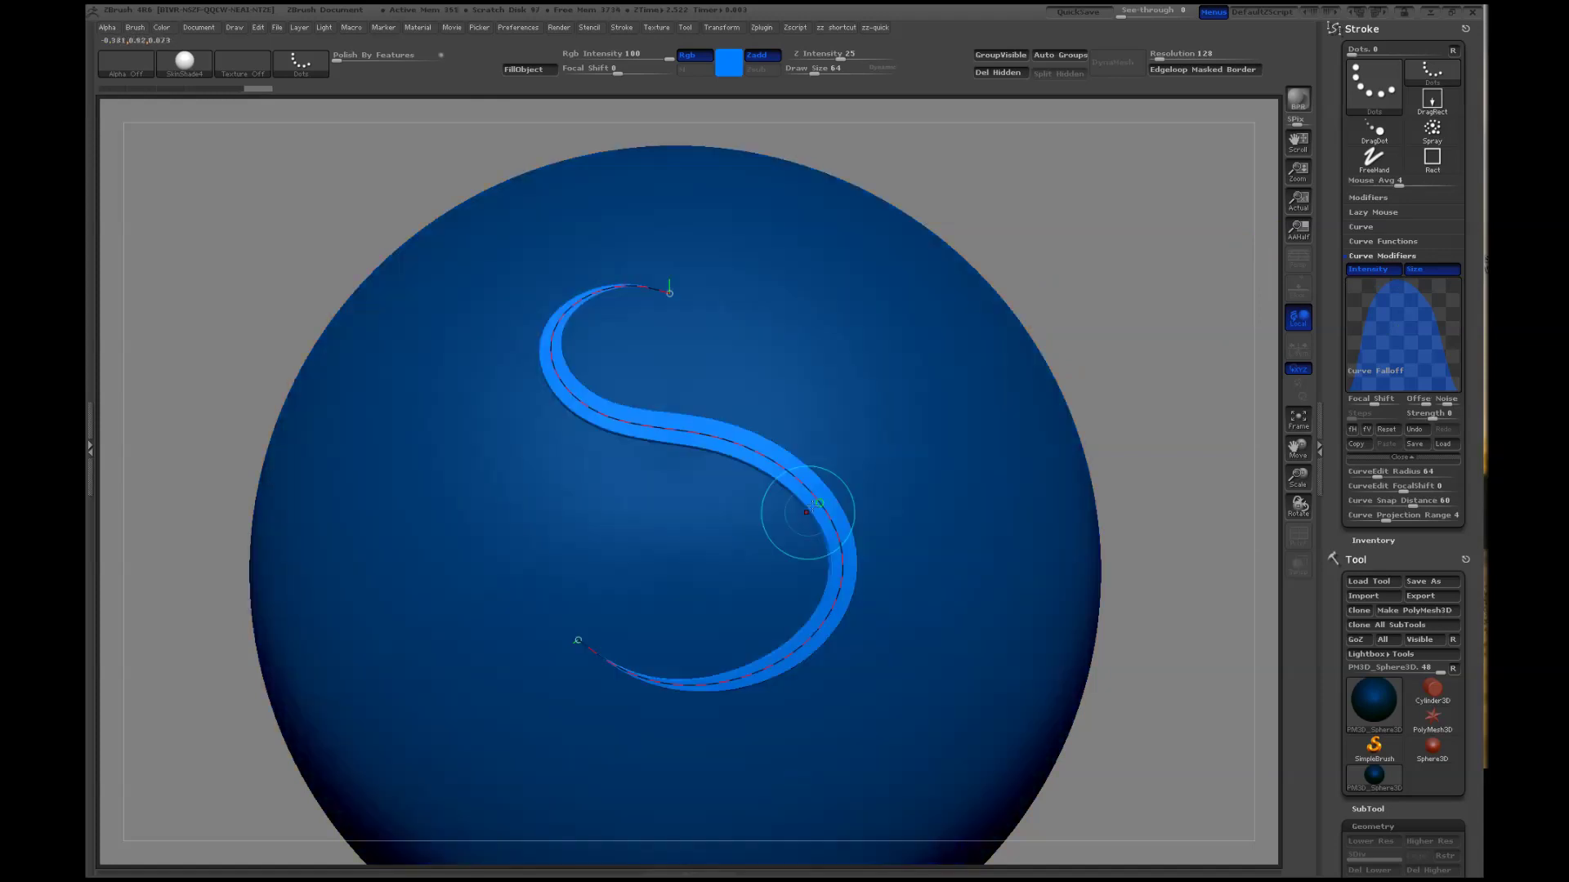
{"action": "left_click", "coordinate": [729, 64]}
{"action": "left_click", "coordinate": [718, 36]}
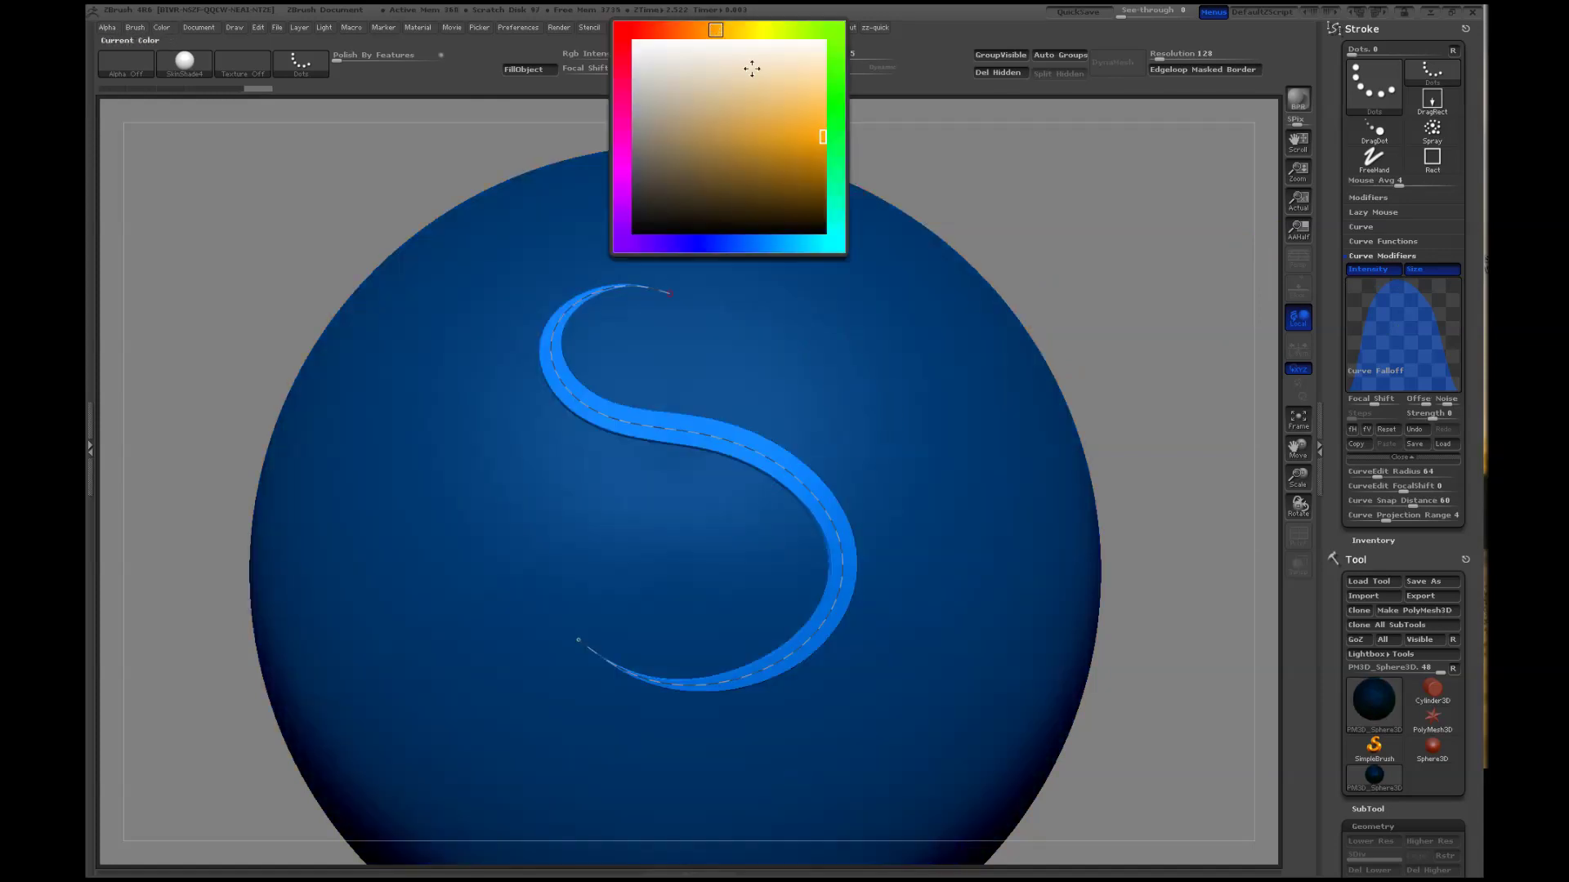
{"action": "left_click", "coordinate": [829, 138]}
{"action": "left_click", "coordinate": [659, 431]}
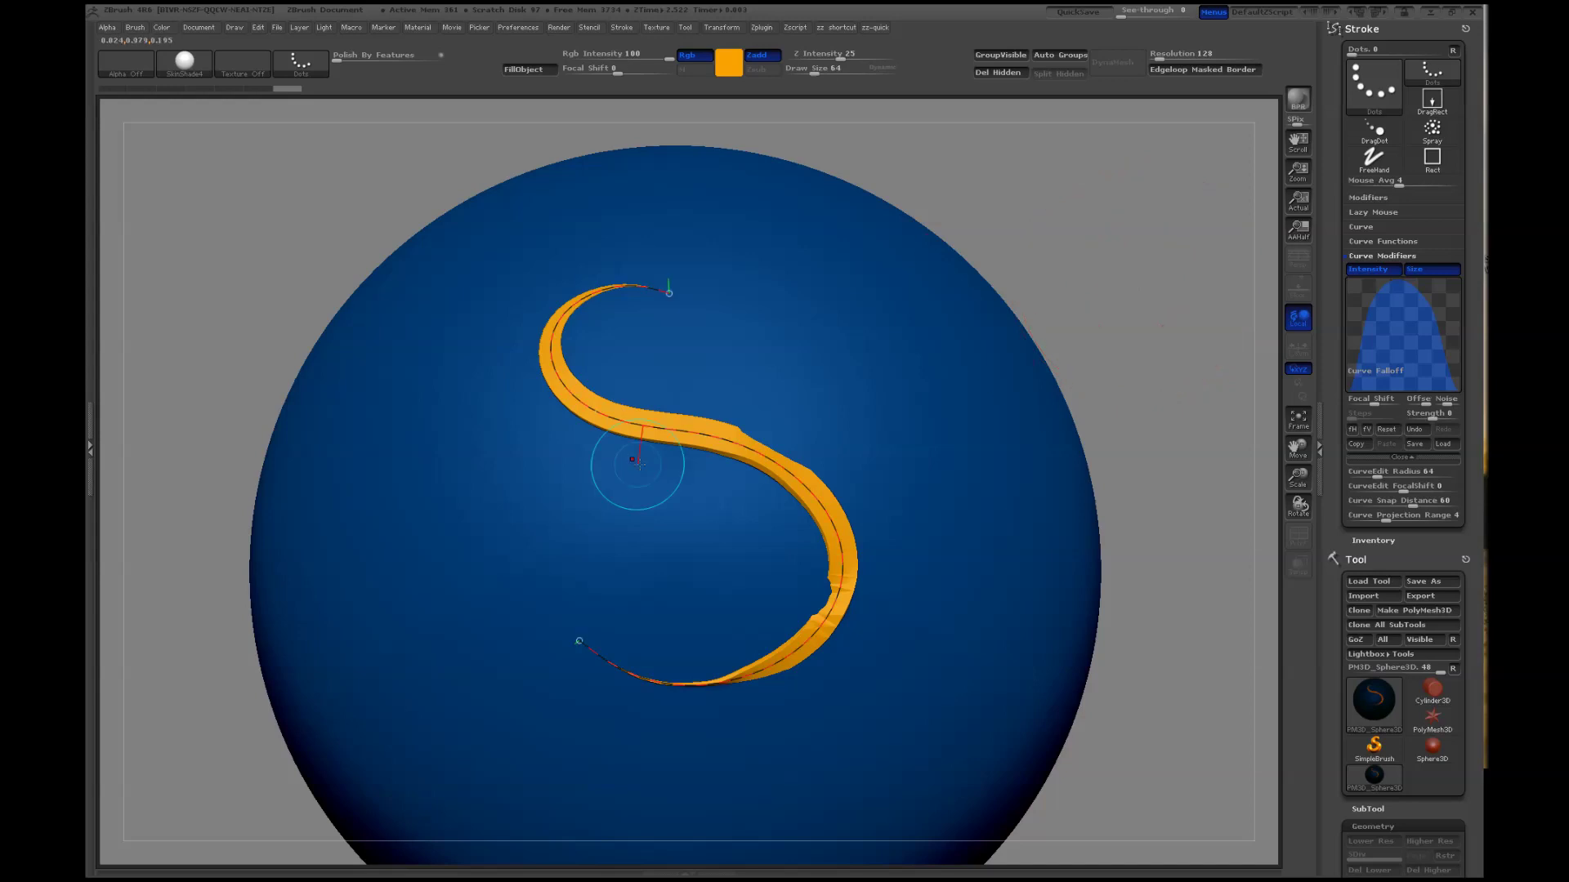
{"action": "left_click", "coordinate": [693, 429]}
{"action": "key", "text": "bracketright"}
{"action": "key", "text": "bracketright"}
{"action": "key", "text": "bracketright"}
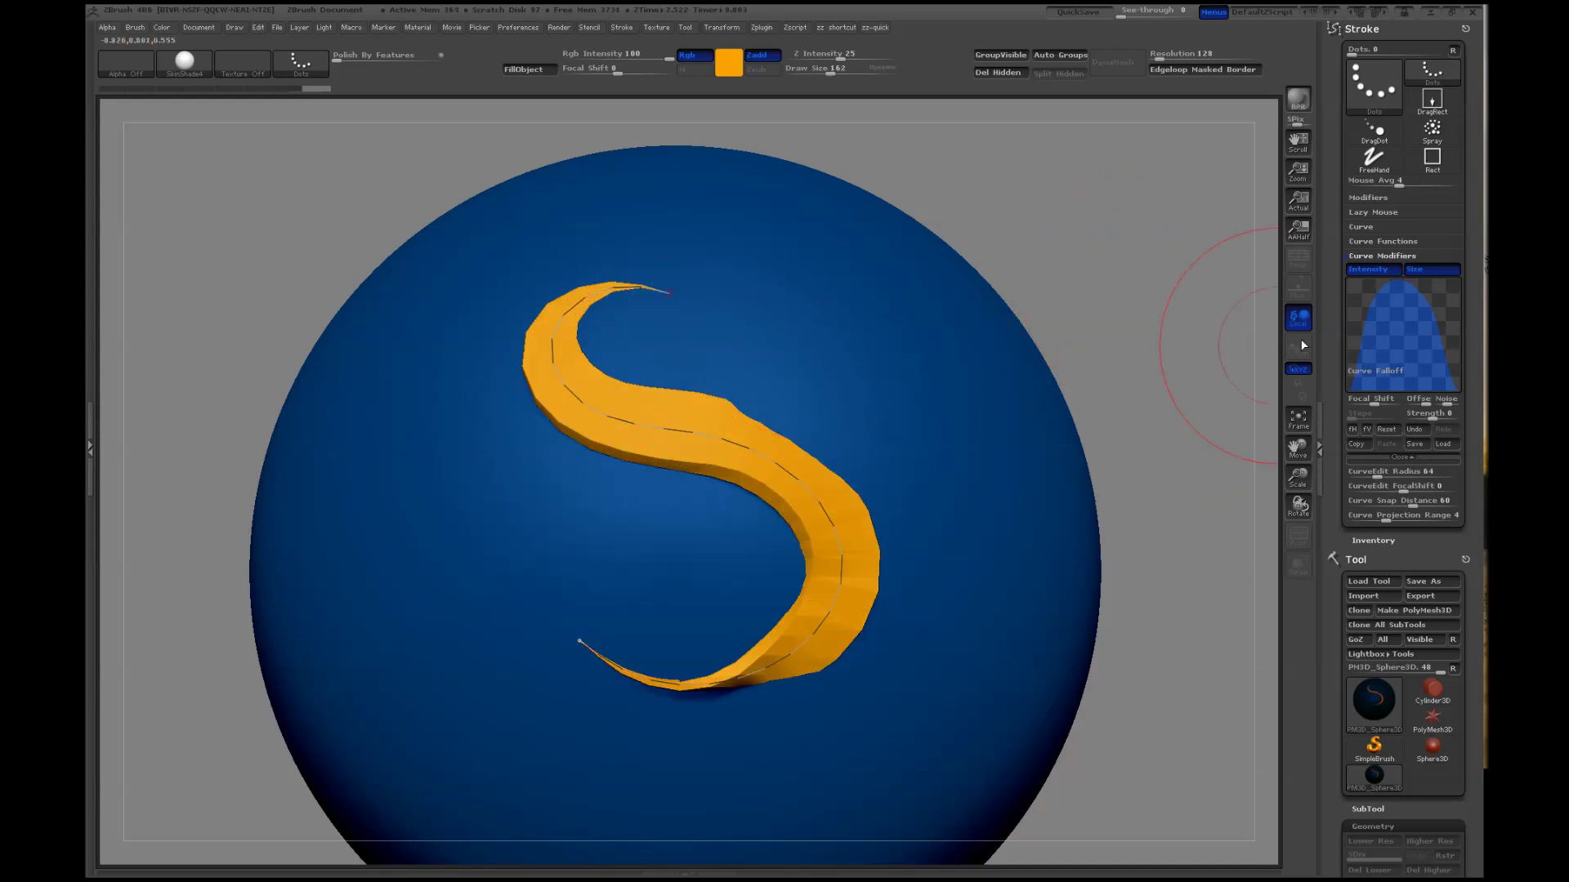
Raise Draw Size and drag the strap's points into a hooked curl toward the lower right
{"action": "left_click", "coordinate": [1359, 228]}
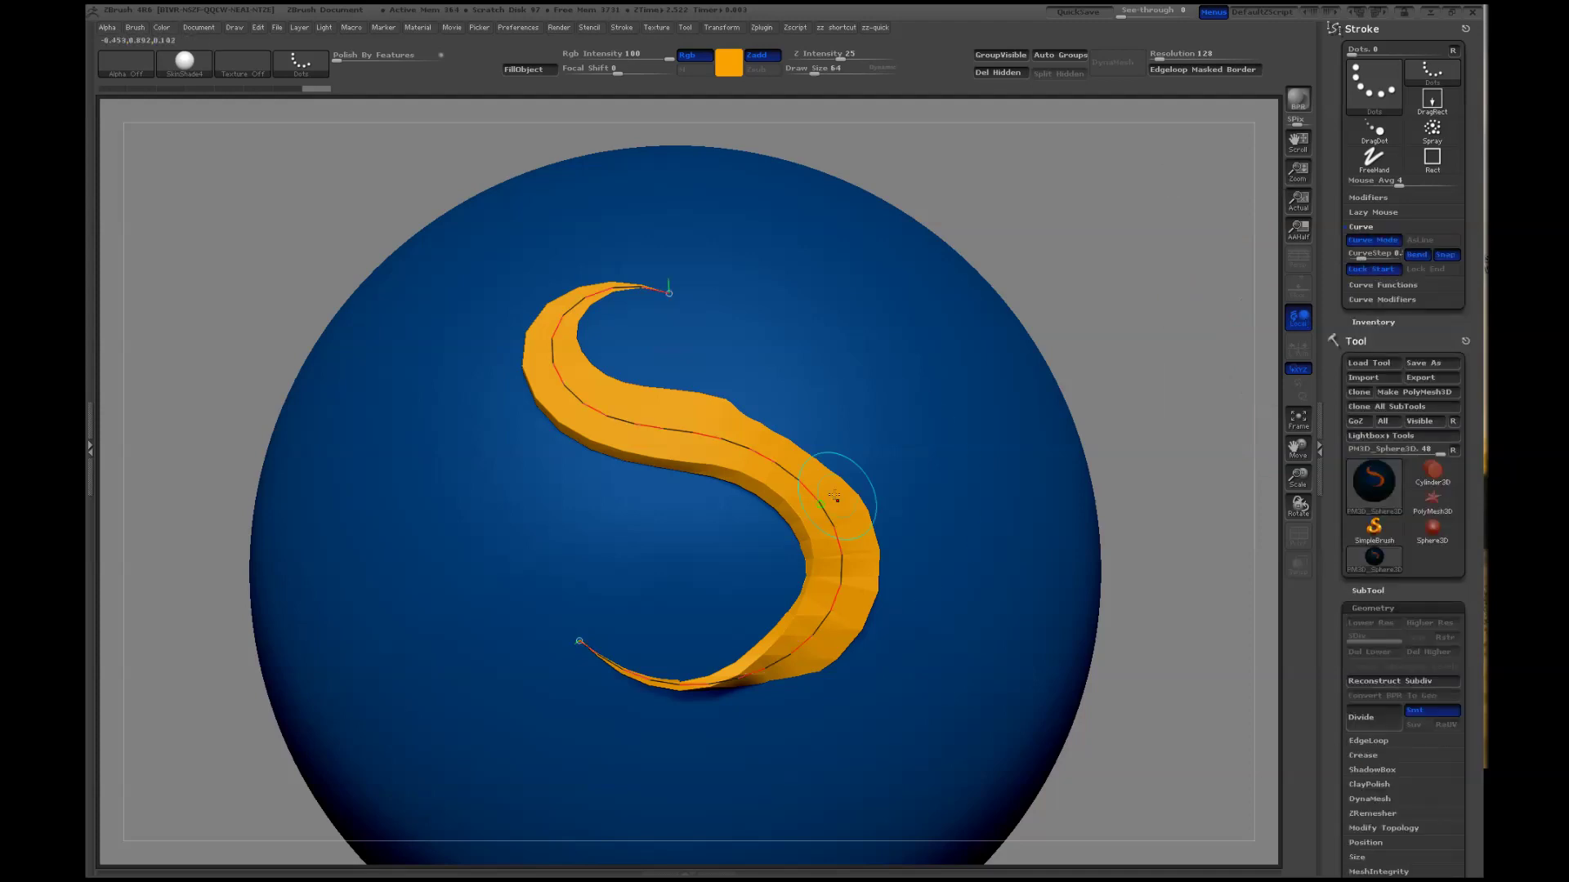
{"action": "key", "text": "s"}
{"action": "mouse_move", "coordinate": [800, 490]}
{"action": "left_mouse_down"}
{"action": "mouse_move", "coordinate": [817, 517]}
{"action": "mouse_move", "coordinate": [1222, 273]}
{"action": "left_mouse_up"}
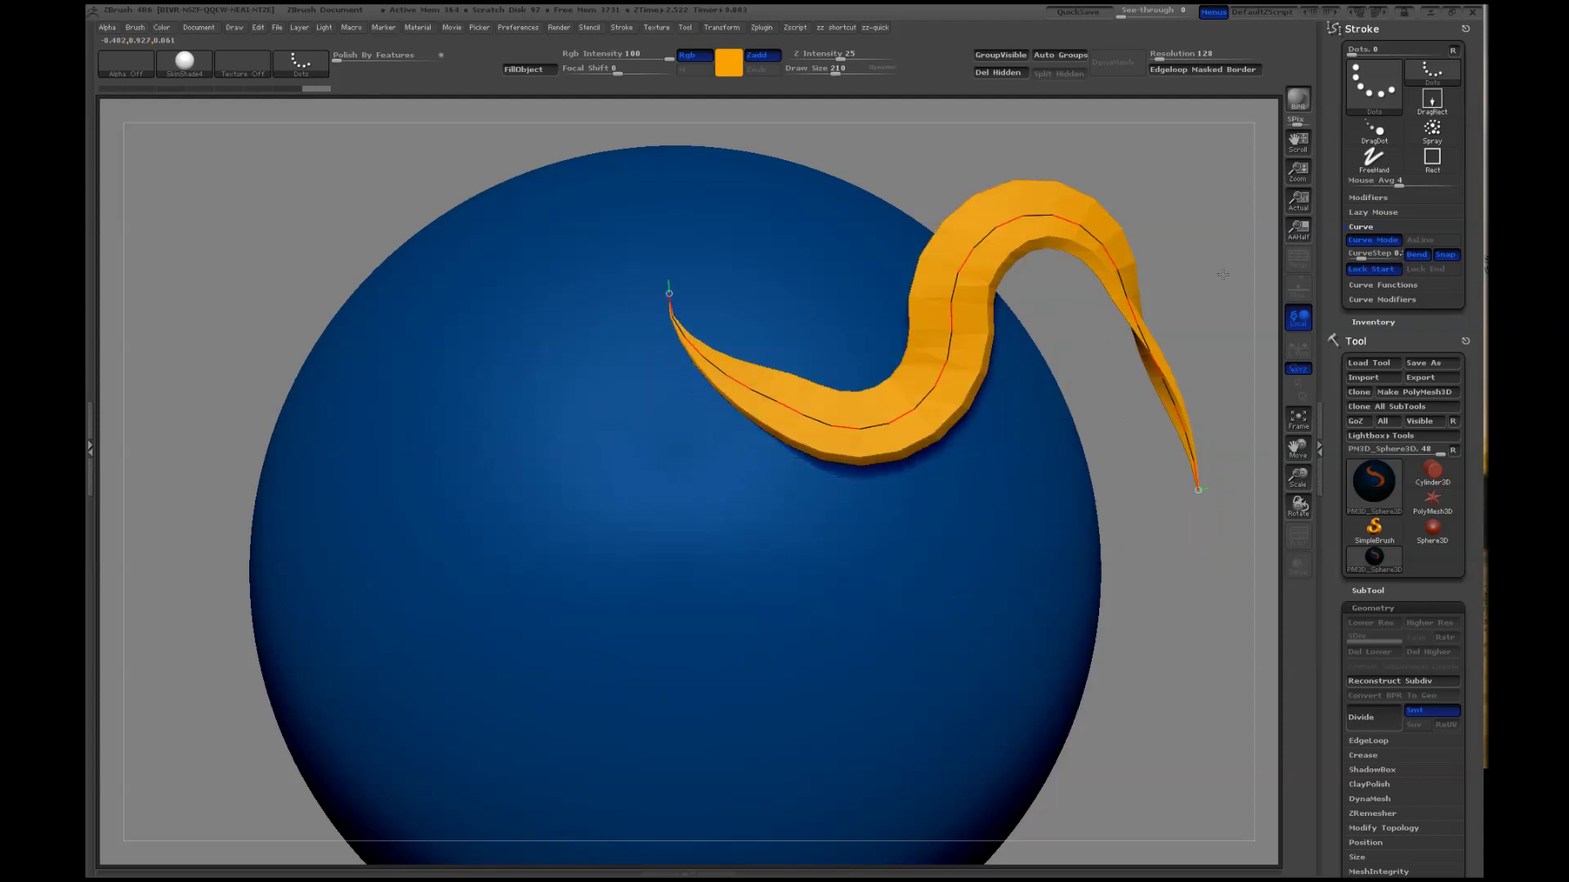
{"action": "mouse_move", "coordinate": [1222, 273]}
{"action": "left_mouse_down"}
{"action": "mouse_move", "coordinate": [1185, 466]}
{"action": "mouse_move", "coordinate": [1134, 476]}
{"action": "left_mouse_up"}
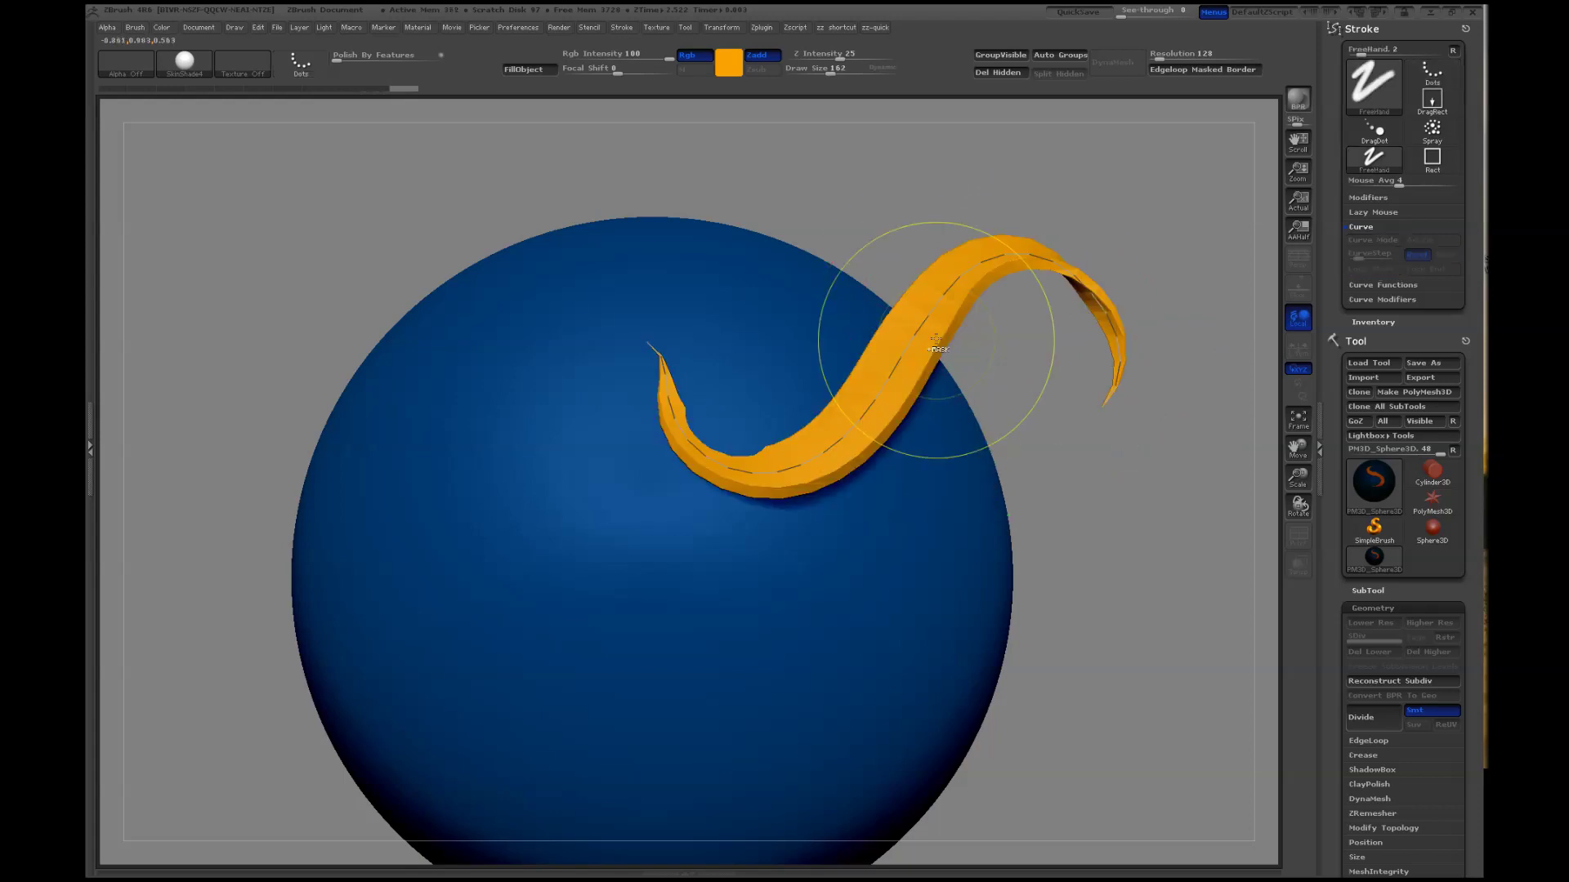
{"action": "mouse_move", "coordinate": [1003, 298]}
{"action": "left_mouse_down"}
{"action": "mouse_move", "coordinate": [289, 770]}
{"action": "mouse_move", "coordinate": [919, 785]}
{"action": "mouse_move", "coordinate": [963, 682]}
{"action": "mouse_move", "coordinate": [893, 573]}
{"action": "left_mouse_up"}
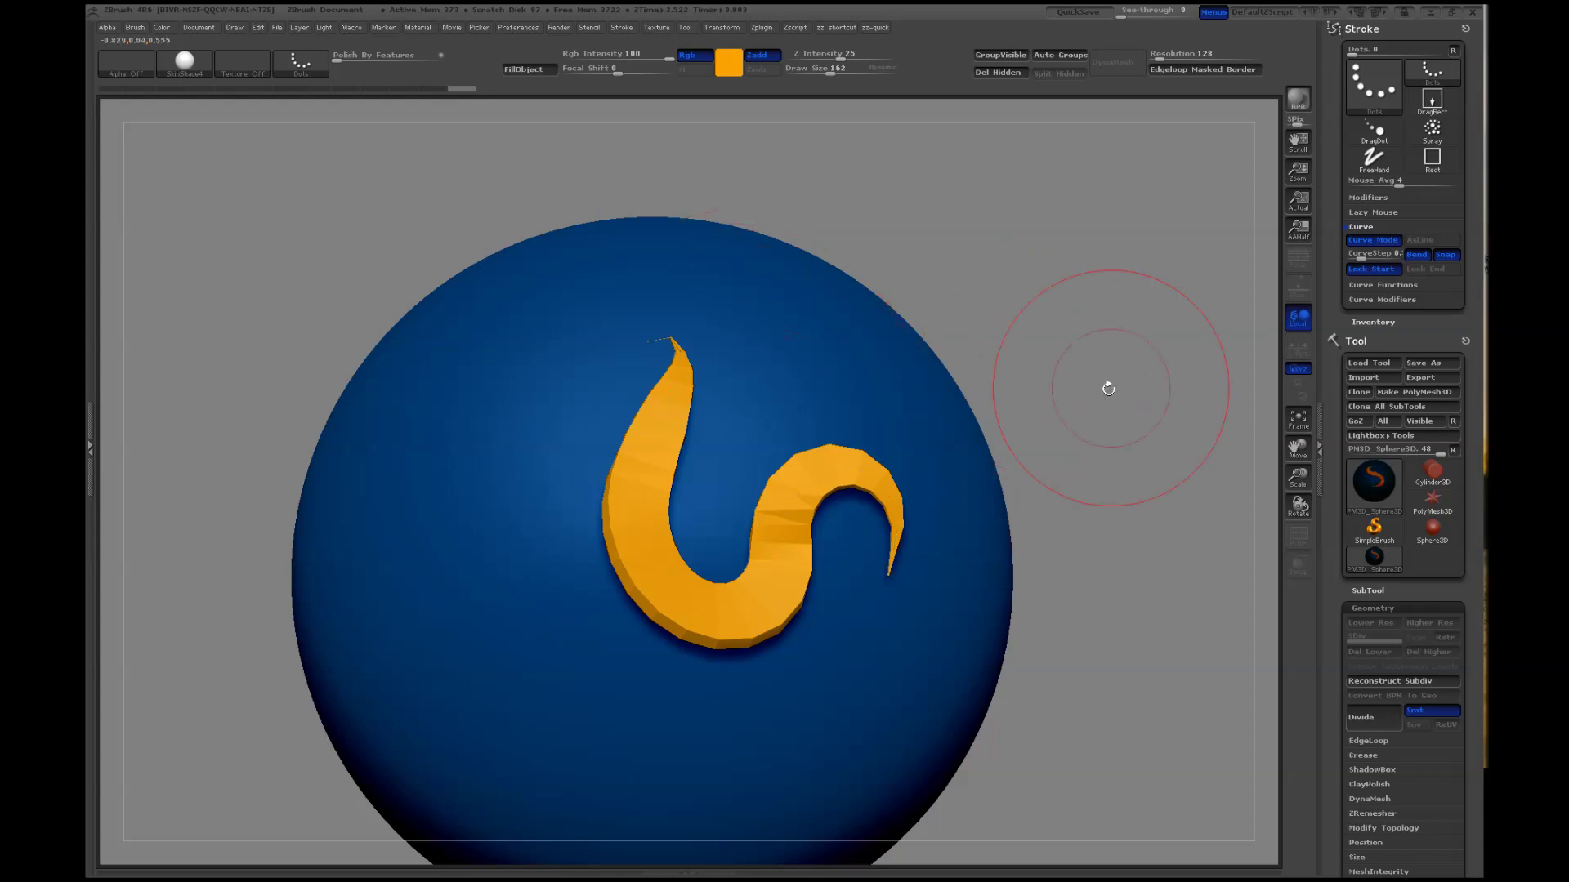
{"action": "mouse_move", "coordinate": [1079, 375]}
{"action": "left_mouse_down"}
{"action": "mouse_move", "coordinate": [1104, 384]}
{"action": "mouse_move", "coordinate": [802, 329]}
{"action": "mouse_move", "coordinate": [741, 297]}
{"action": "left_mouse_up"}
{"action": "key", "text": "s"}
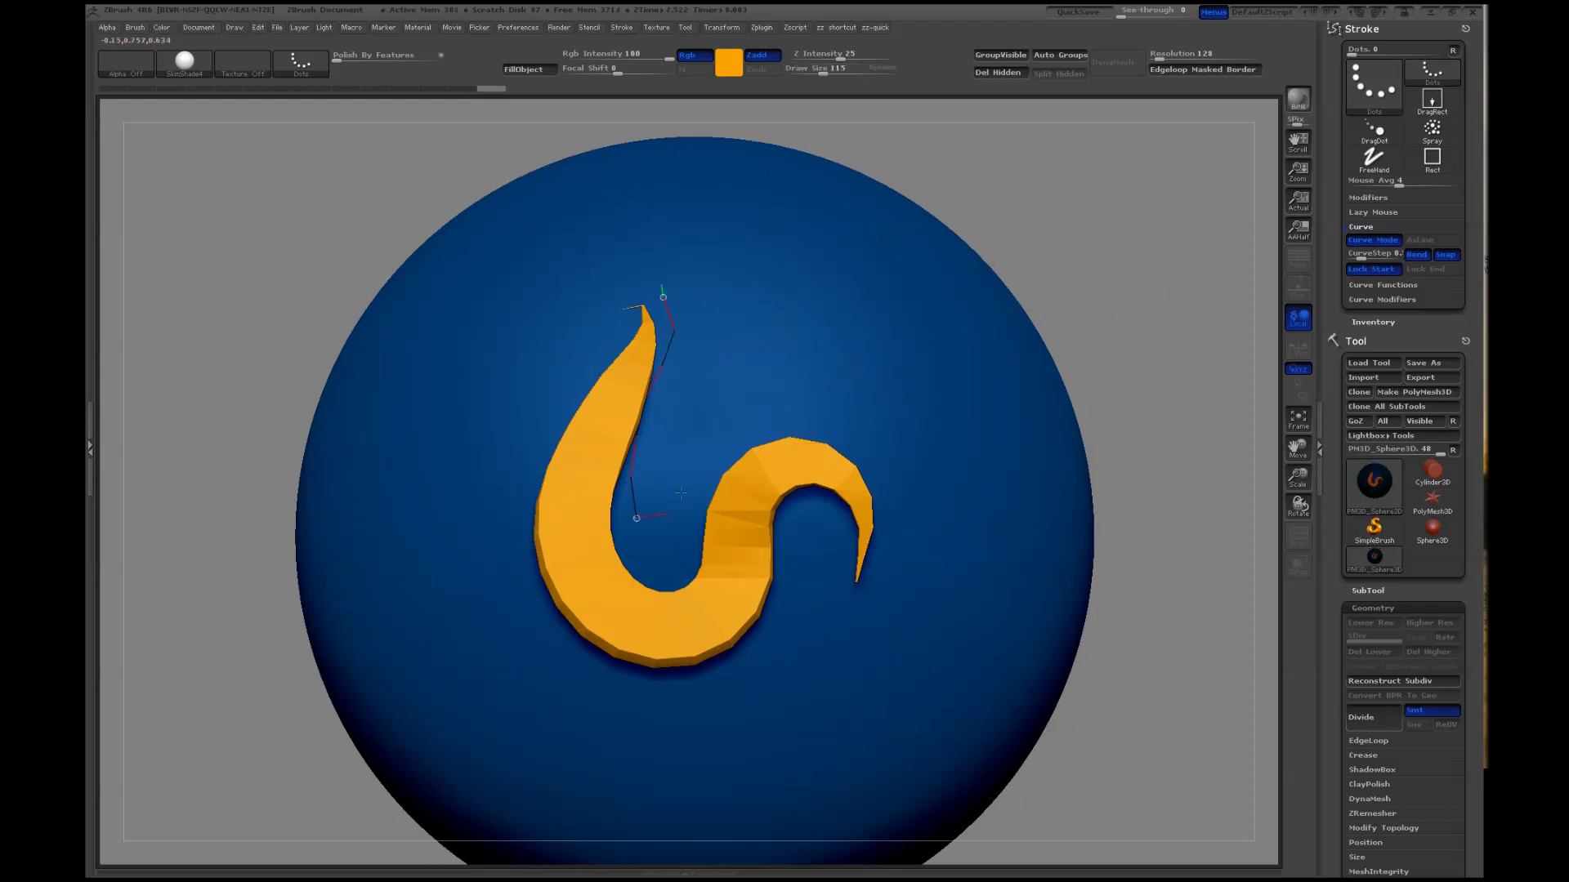
{"action": "left_click_drag", "start_coordinate": [680, 494], "coordinate": [952, 532]}
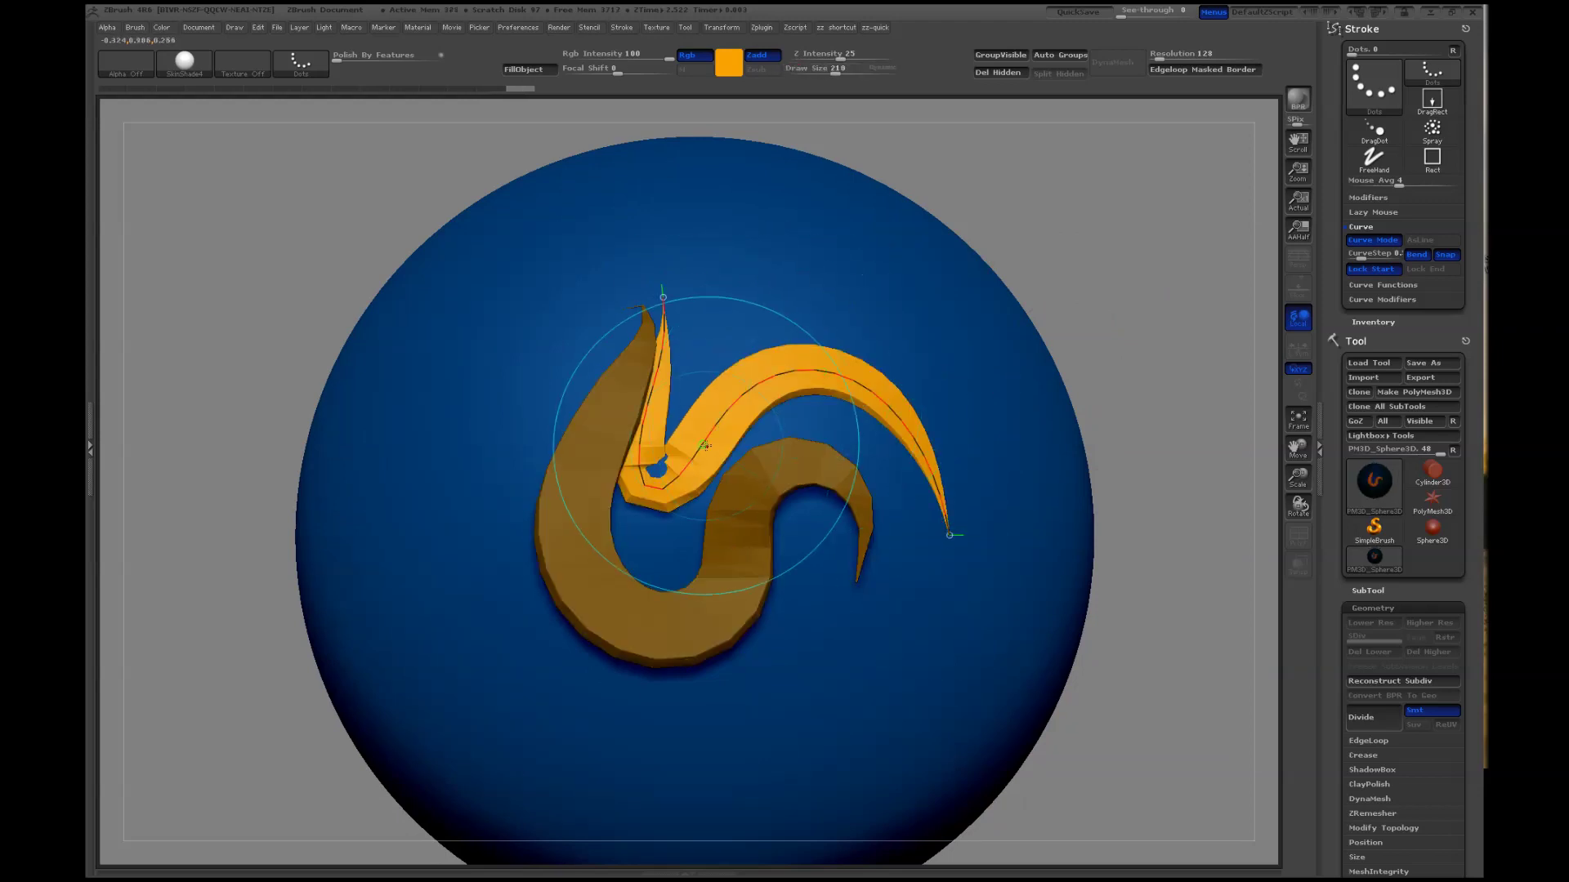
{"action": "left_click_drag", "start_coordinate": [705, 445], "coordinate": [736, 417]}
{"action": "left_click", "coordinate": [1065, 477]}
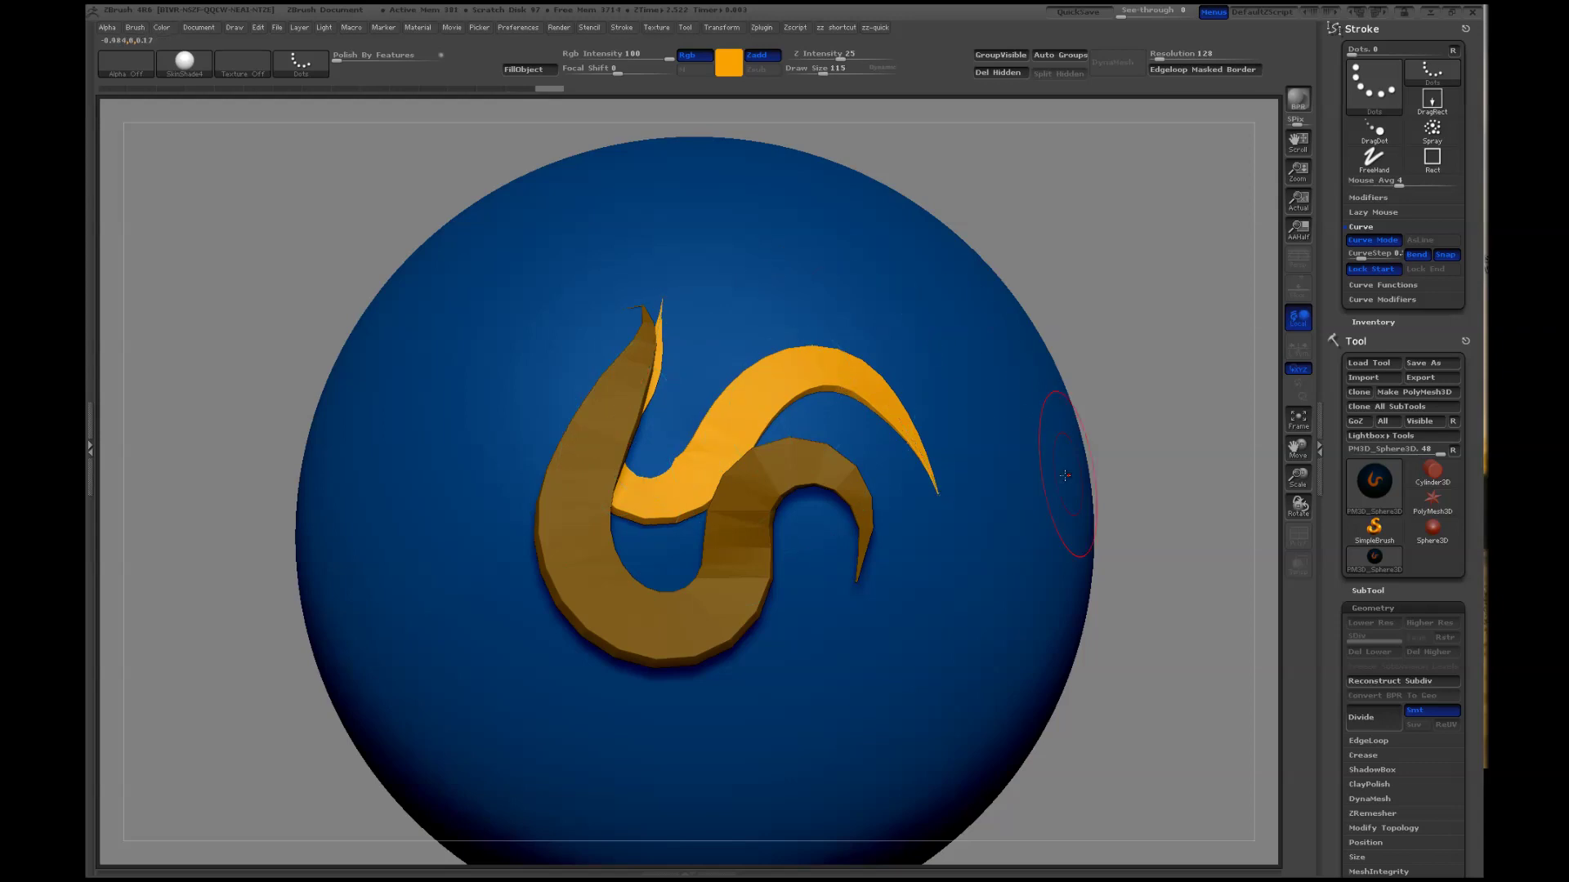
{"action": "mouse_move", "coordinate": [1016, 468]}
{"action": "left_mouse_down"}
{"action": "mouse_move", "coordinate": [299, 392]}
{"action": "mouse_move", "coordinate": [680, 288]}
{"action": "left_mouse_up"}
{"action": "left_click_drag", "start_coordinate": [571, 588], "coordinate": [527, 708]}
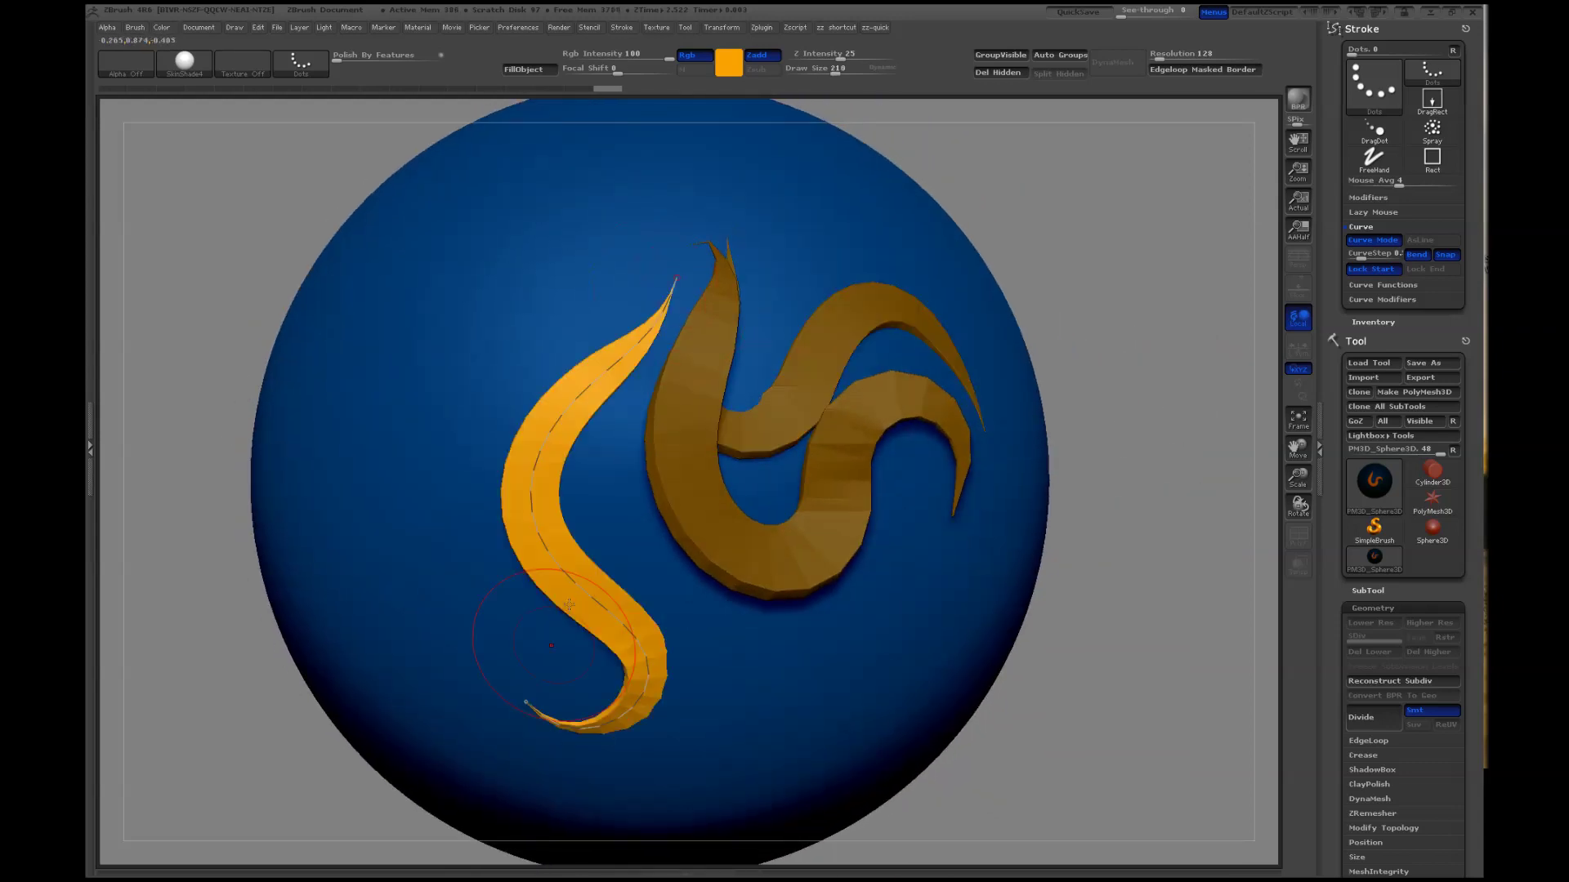
{"action": "left_click_drag", "start_coordinate": [611, 329], "coordinate": [460, 589]}
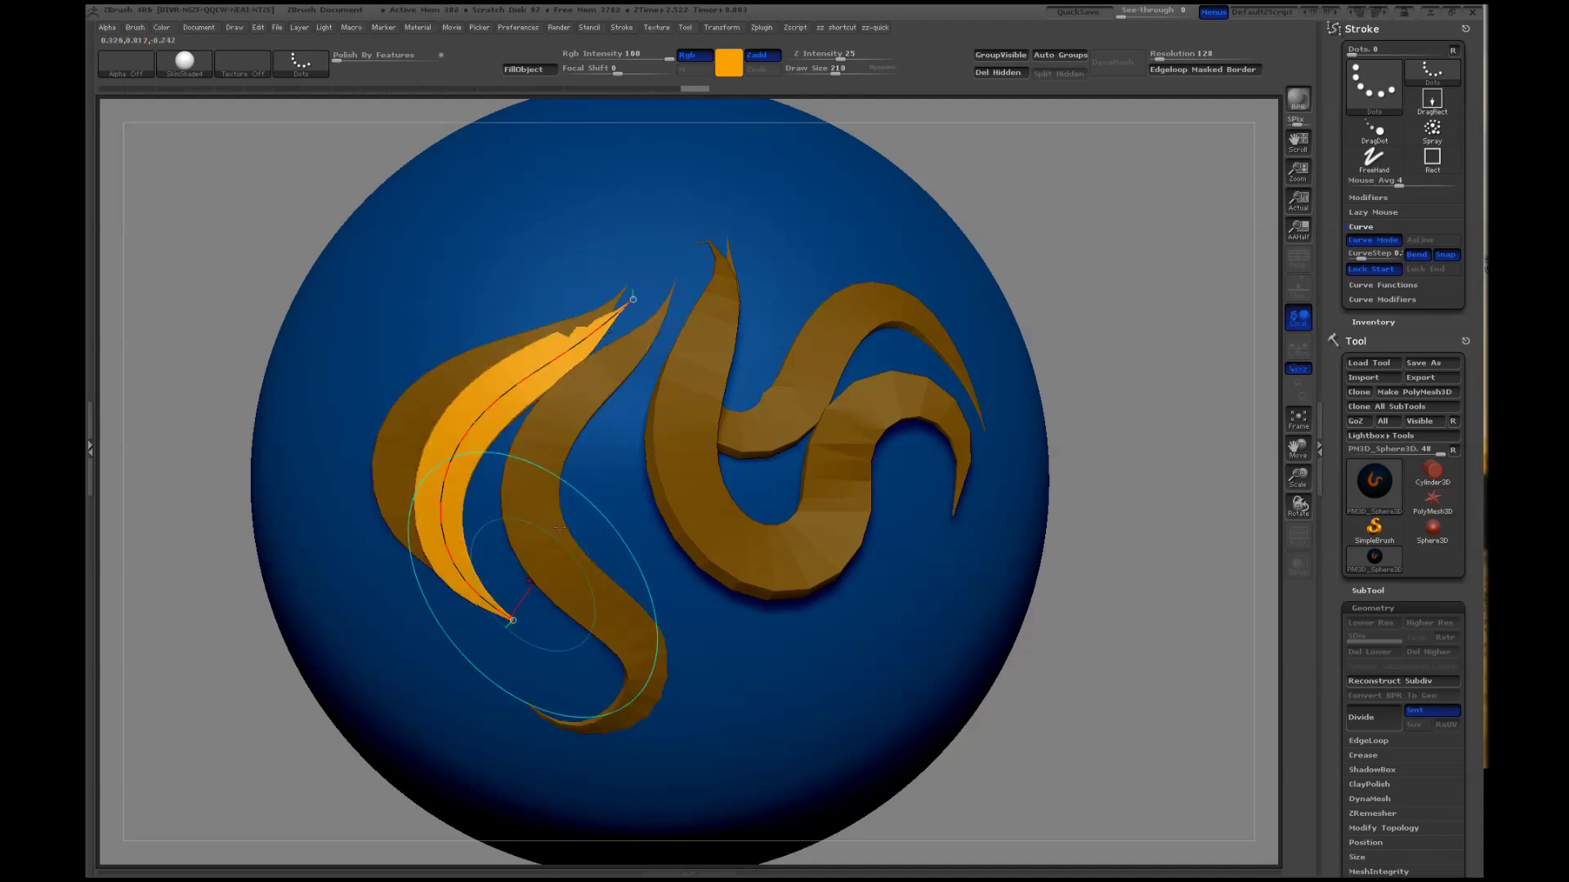
{"action": "left_click_drag", "start_coordinate": [614, 264], "coordinate": [548, 555]}
{"action": "key", "text": "ctrl+z"}
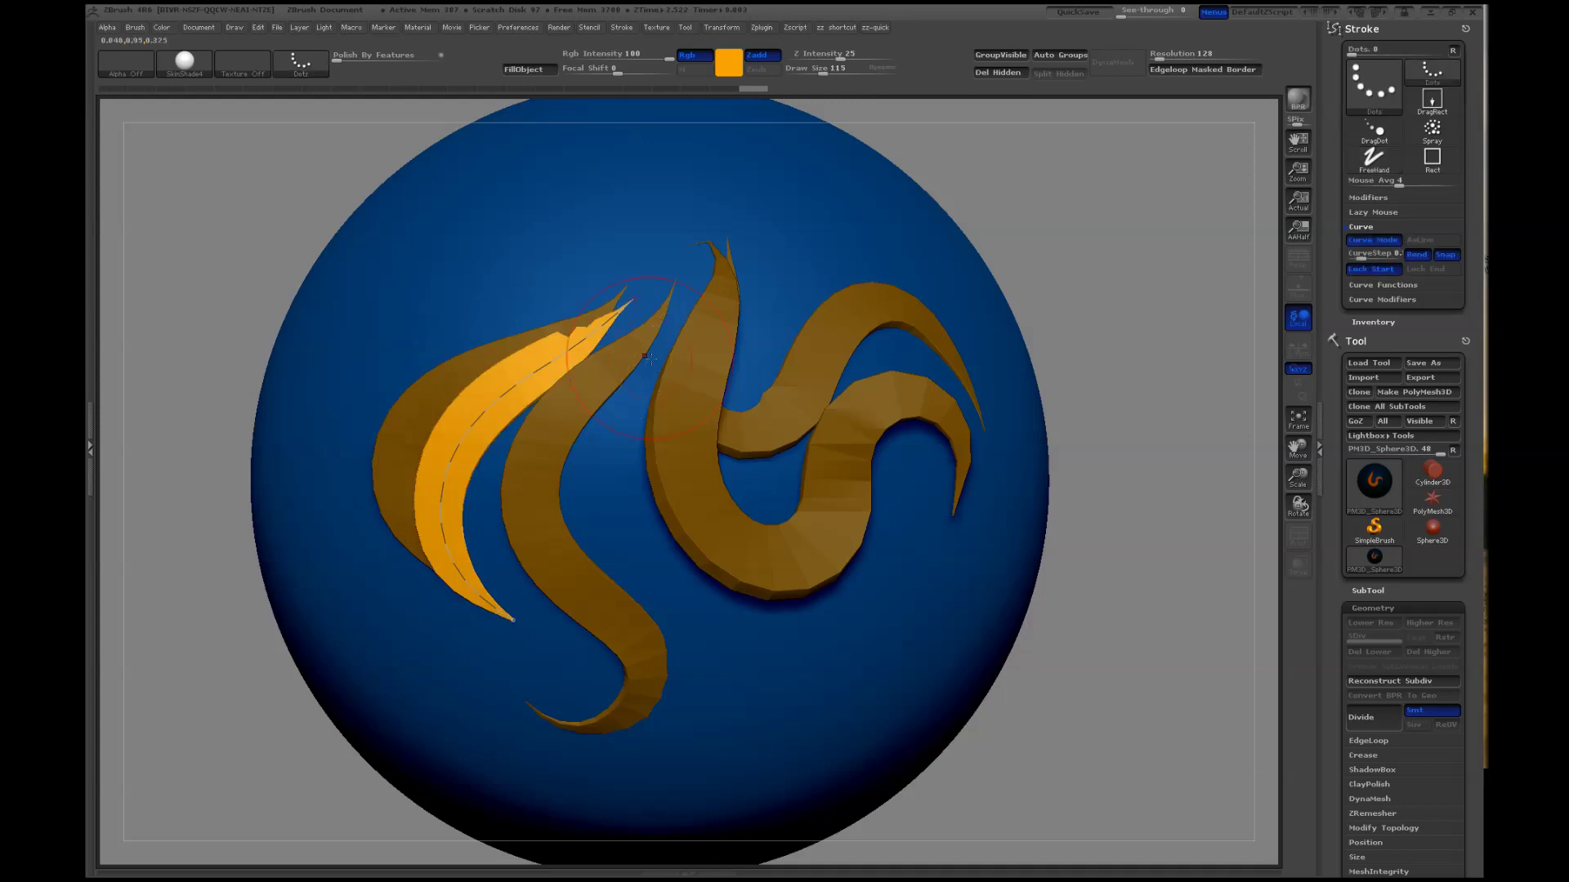
{"action": "left_click_drag", "start_coordinate": [667, 309], "coordinate": [563, 662]}
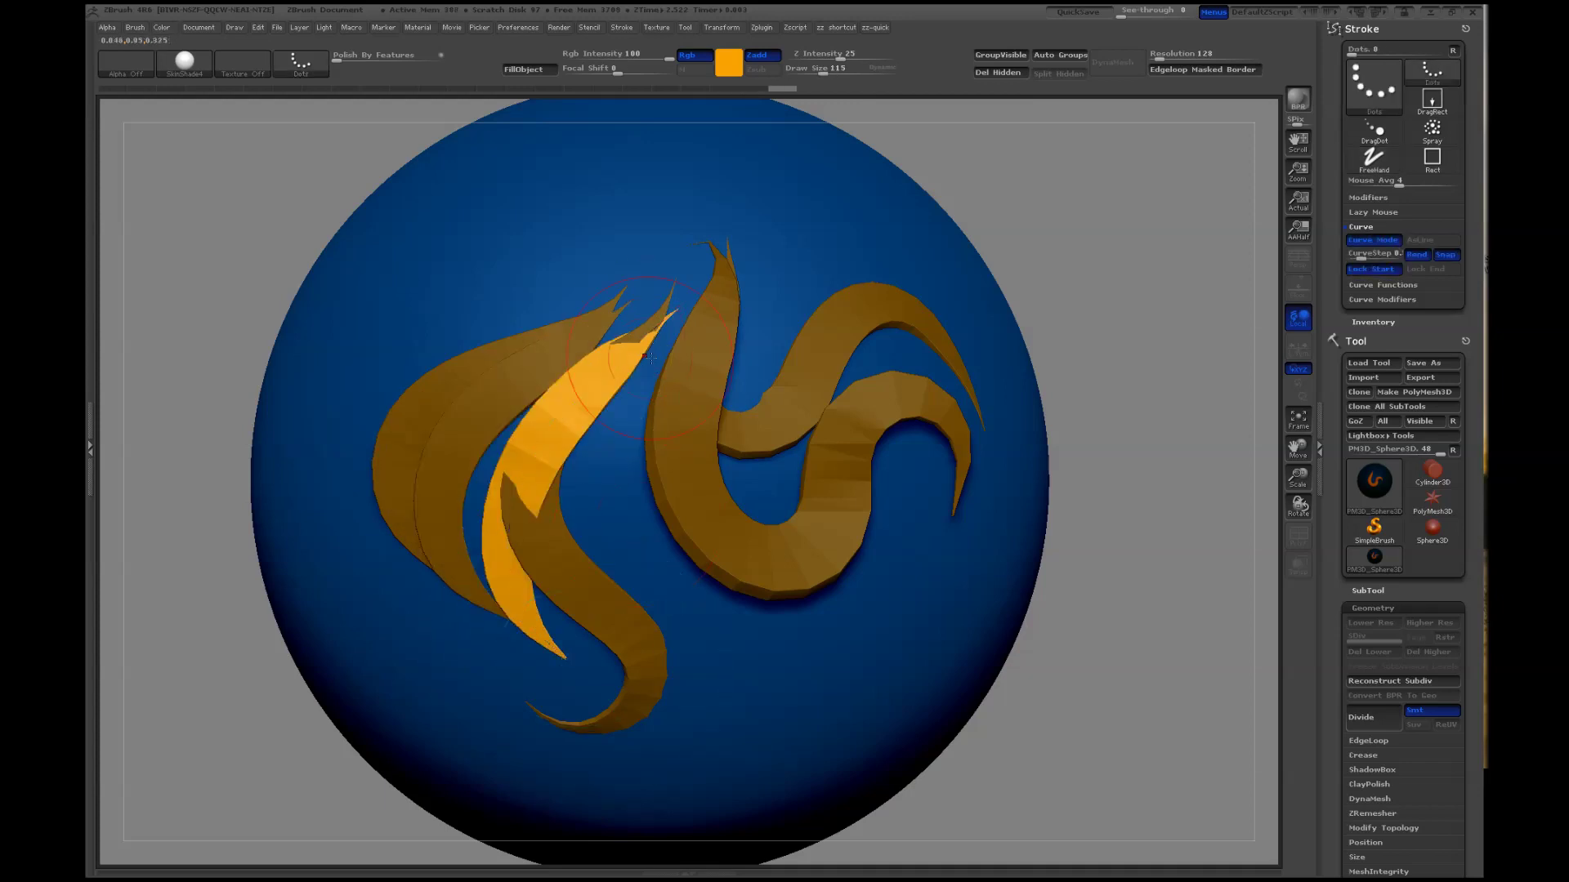
{"action": "left_click_drag", "start_coordinate": [673, 311], "coordinate": [701, 673]}
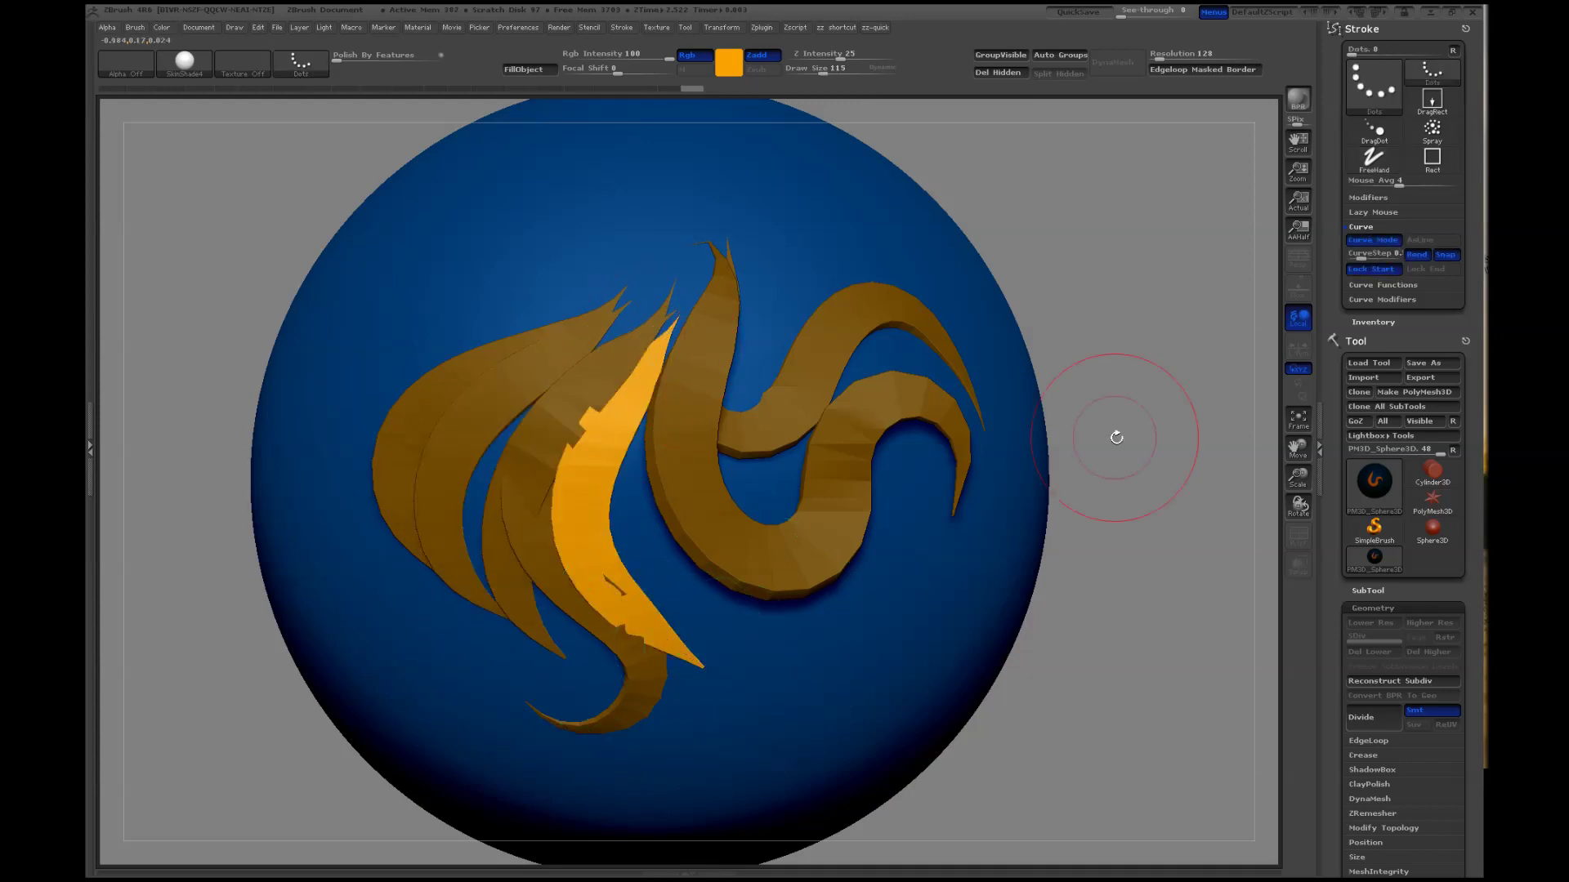
{"action": "left_click_drag", "start_coordinate": [1116, 436], "coordinate": [1093, 425]}
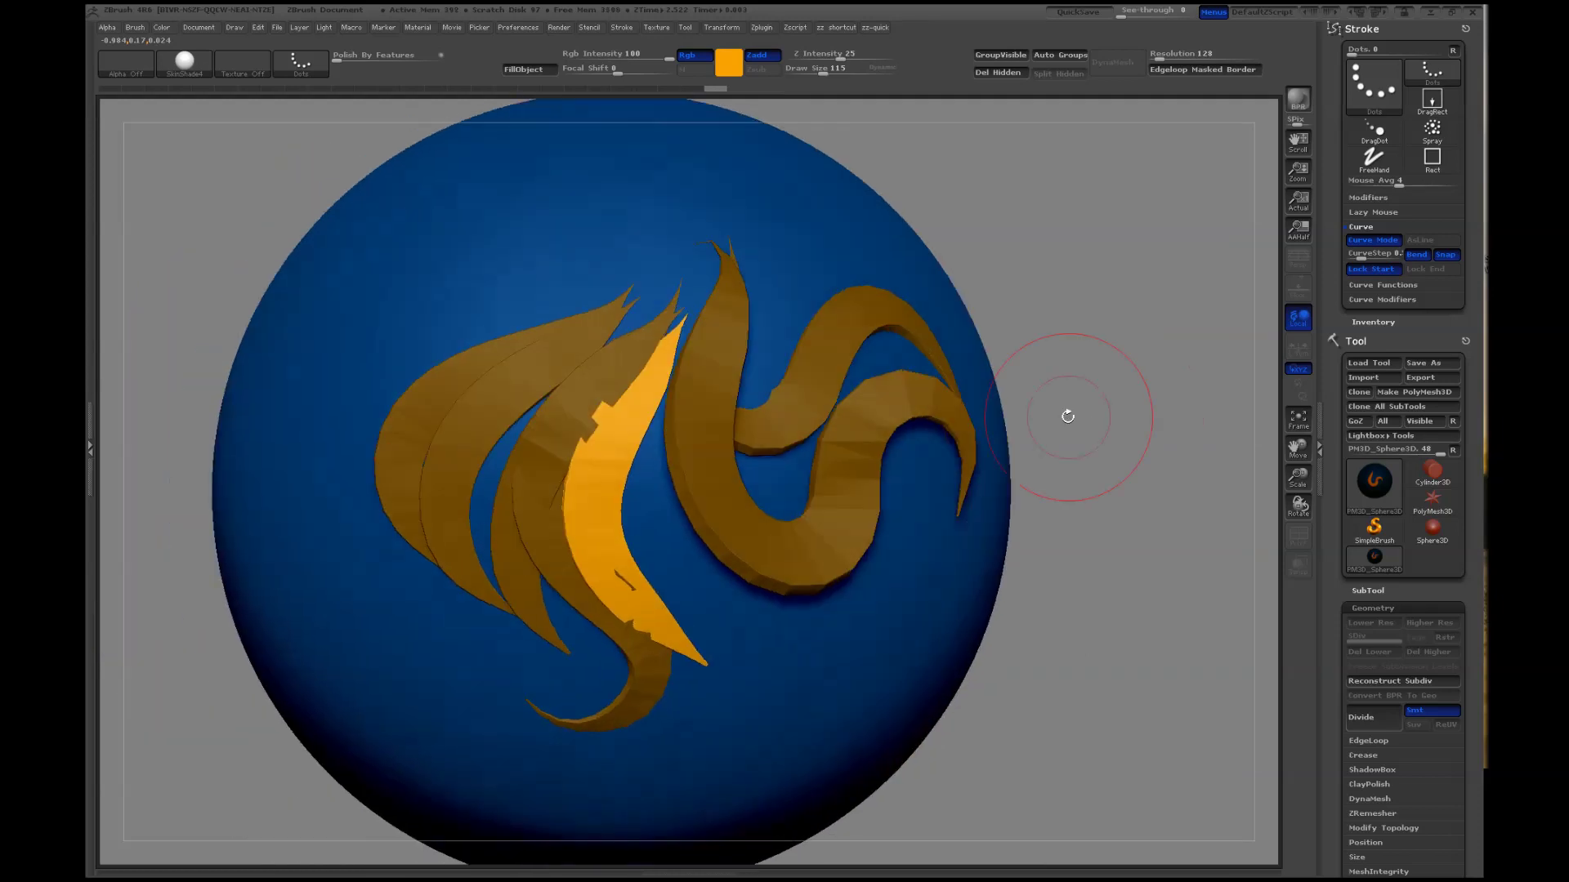
{"action": "left_click_drag", "start_coordinate": [1111, 438], "coordinate": [1117, 428]}
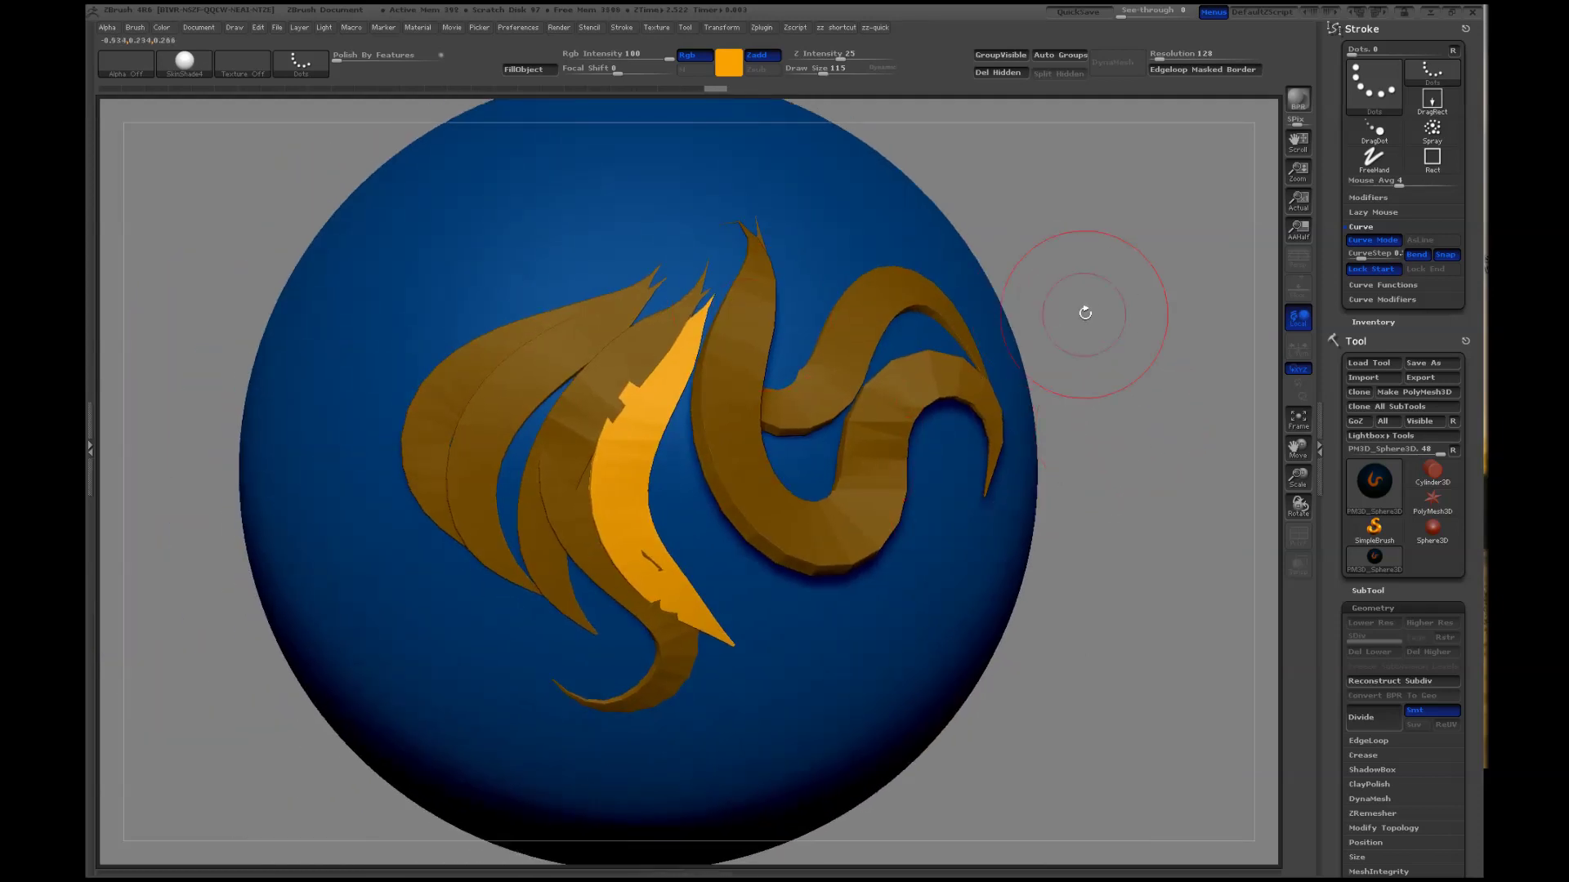
{"action": "left_click_drag", "start_coordinate": [1107, 287], "coordinate": [1094, 299]}
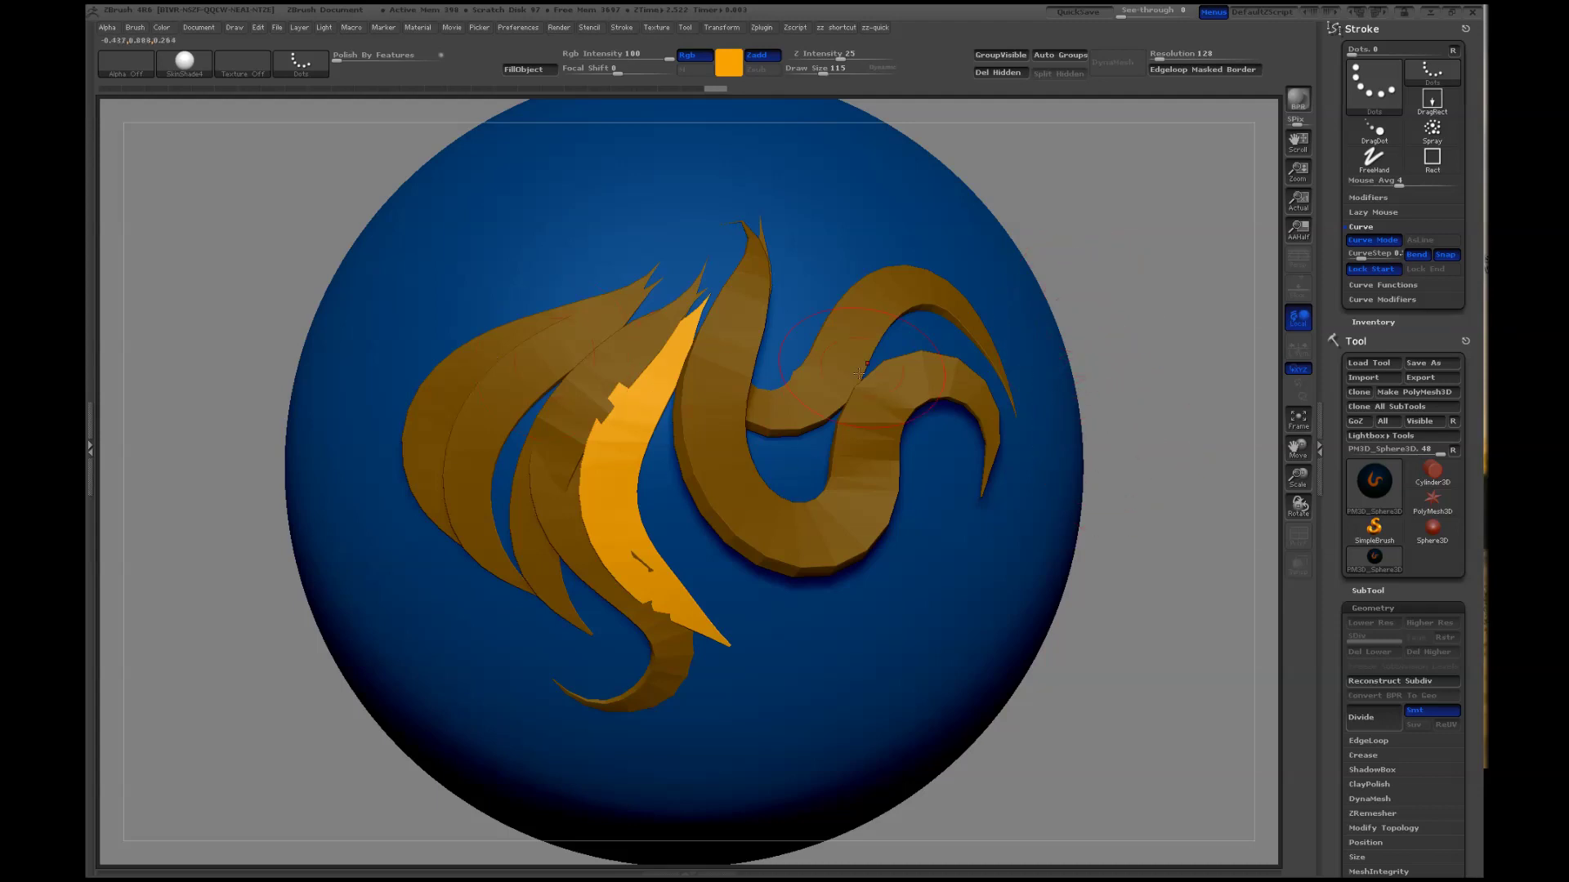
Turn on PolyF, hide the sphere, and Split Hidden so the clumps become their own subtool
{"action": "left_click", "coordinate": [1298, 535]}
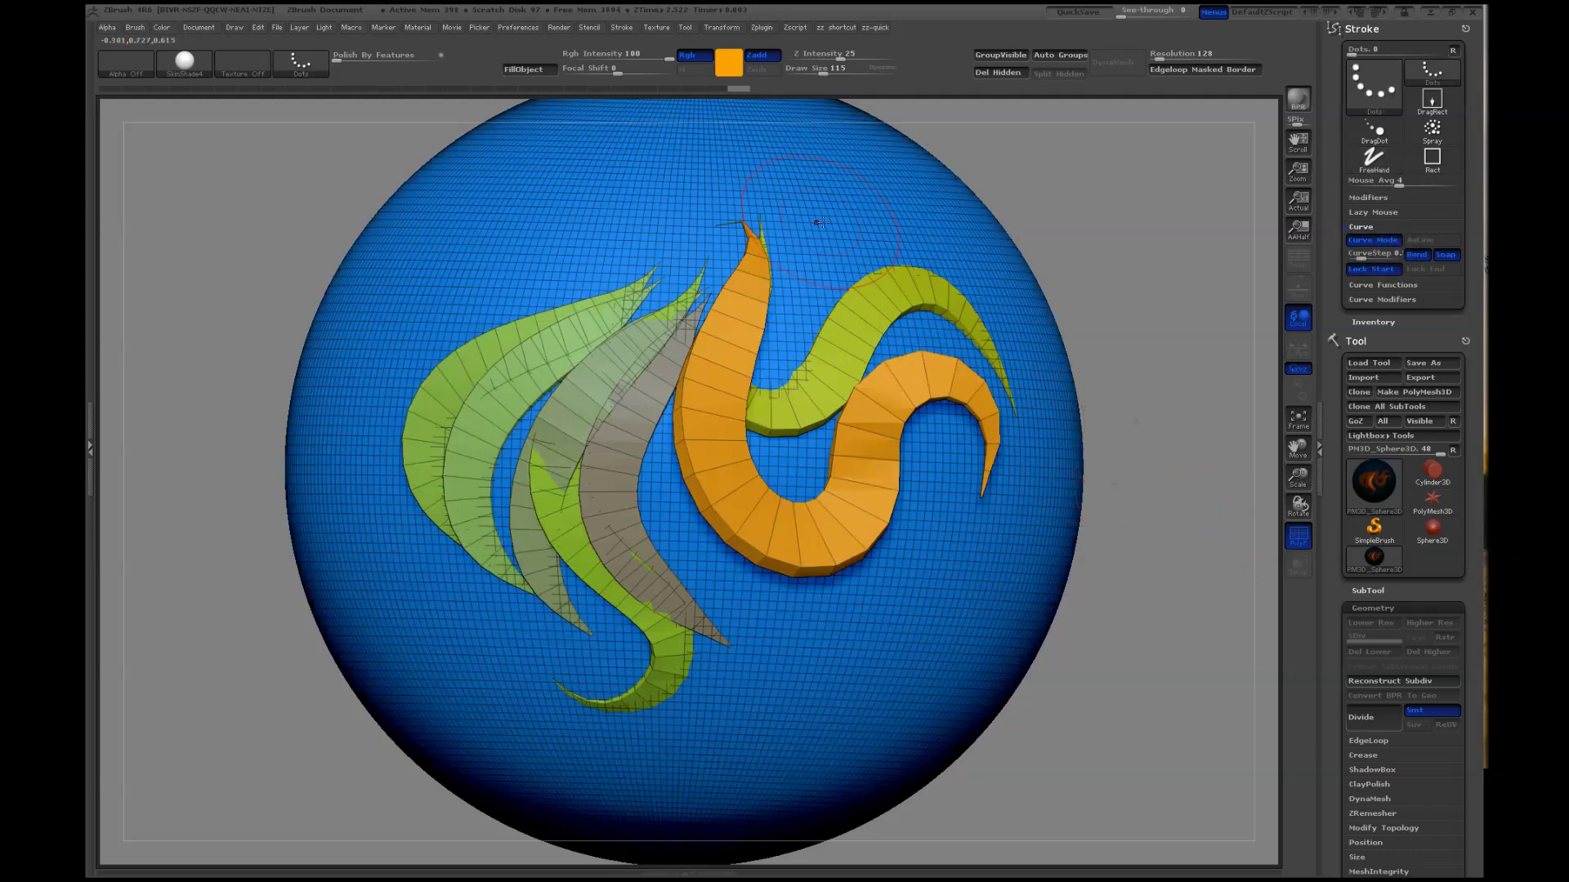
{"action": "left_click", "coordinate": [841, 206], "text": "ctrl+alt+shift"}
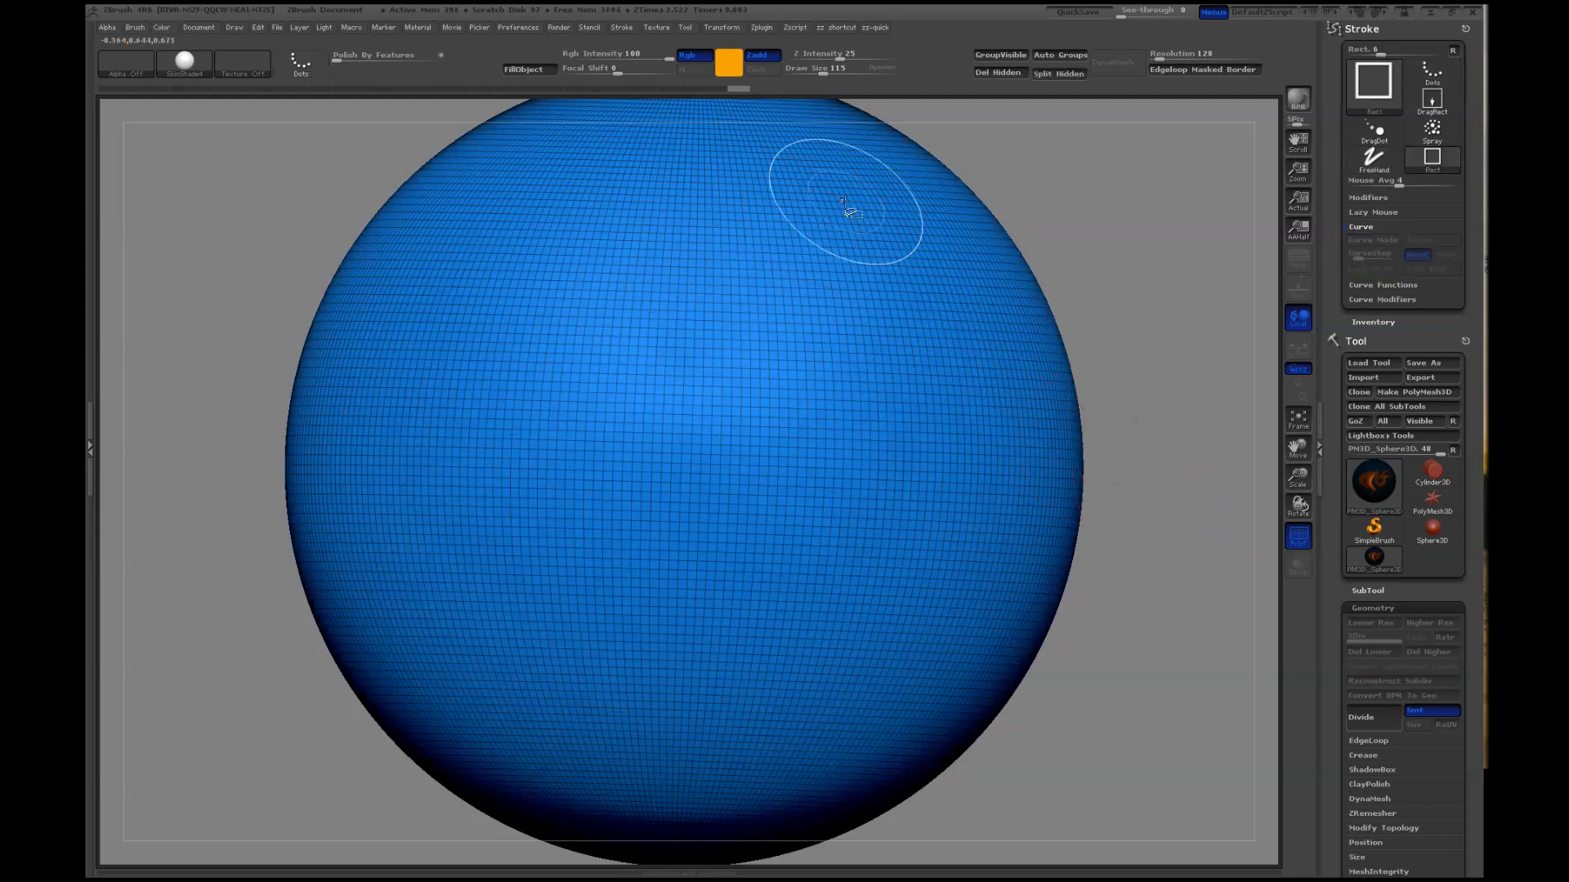
{"action": "left_click", "coordinate": [1073, 75]}
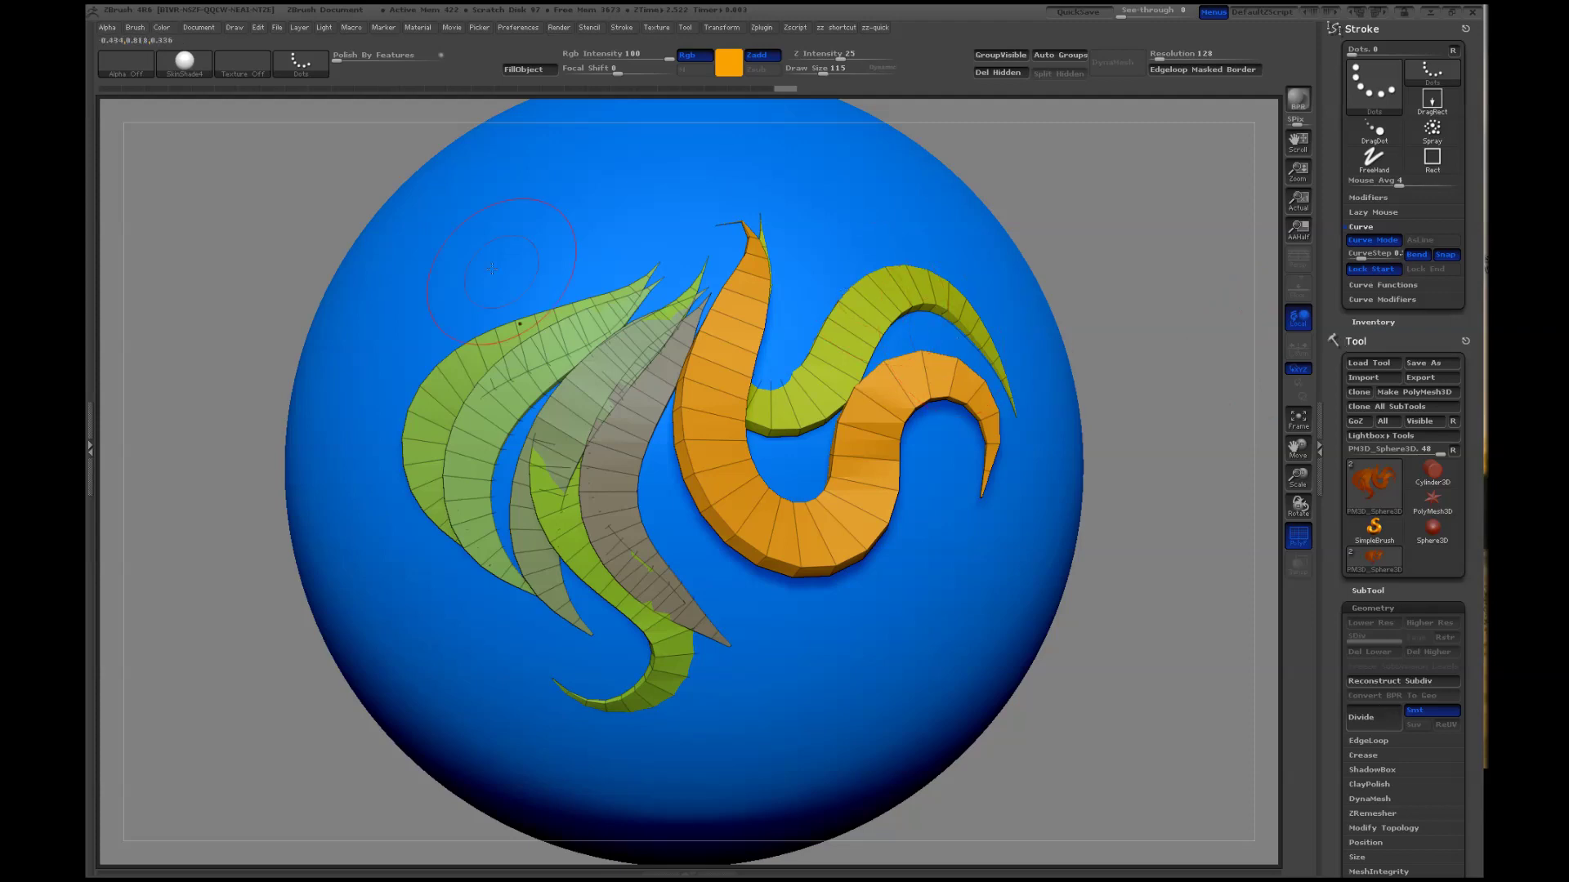
{"action": "left_click_drag", "start_coordinate": [196, 237], "coordinate": [728, 359]}
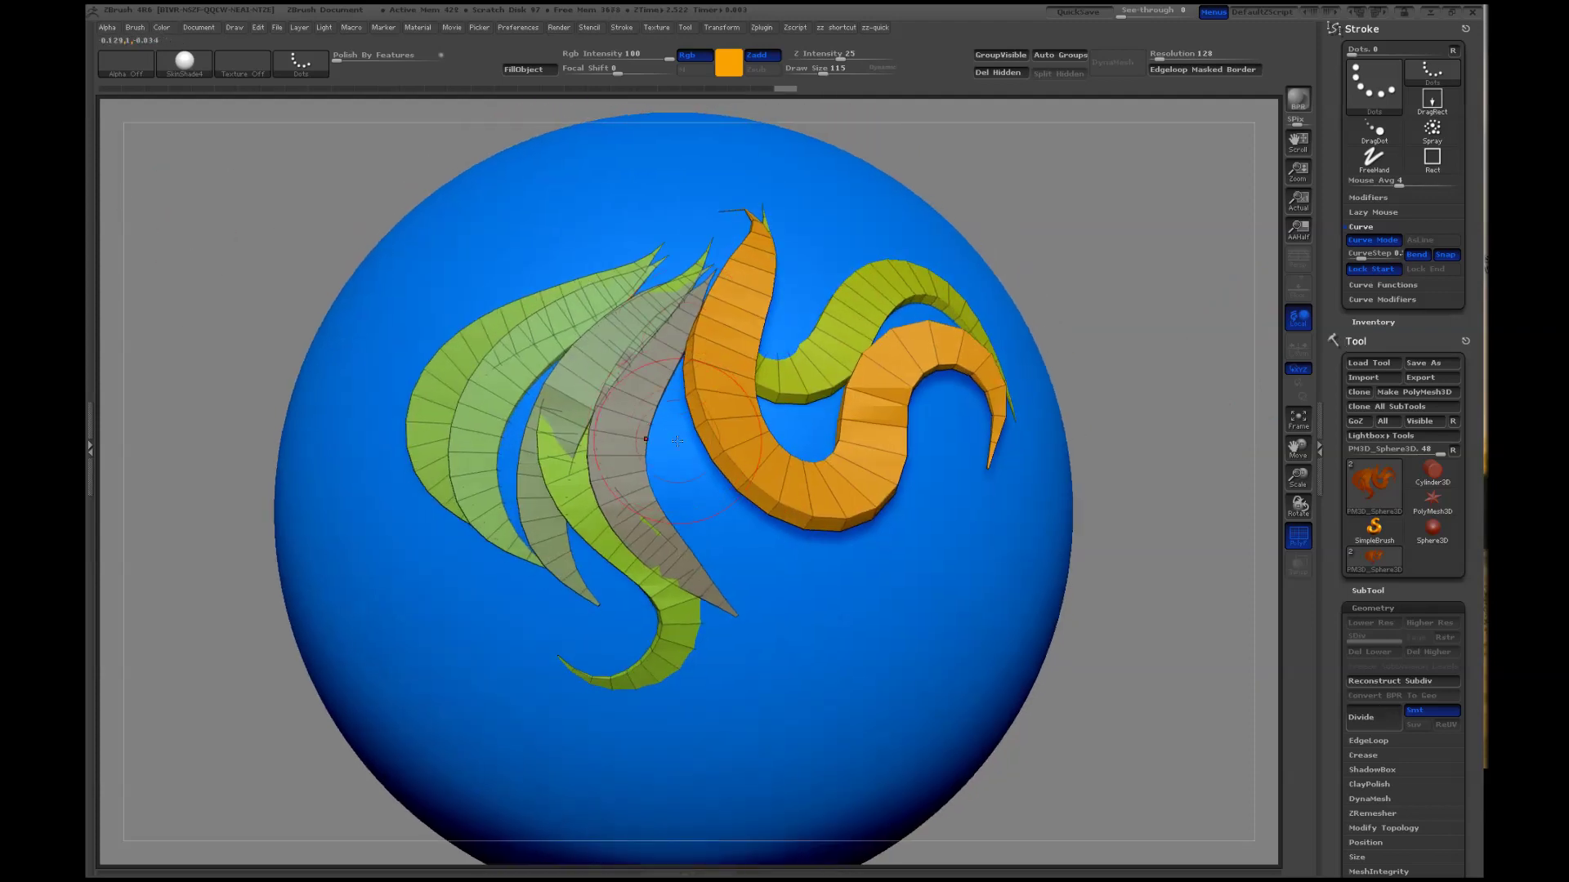
{"action": "key", "text": "s"}
Enlarge the brush to about 168 and turn on Auto Masking by polygroups
{"action": "left_click_drag", "start_coordinate": [686, 438], "coordinate": [736, 438]}
{"action": "left_click", "coordinate": [135, 26]}
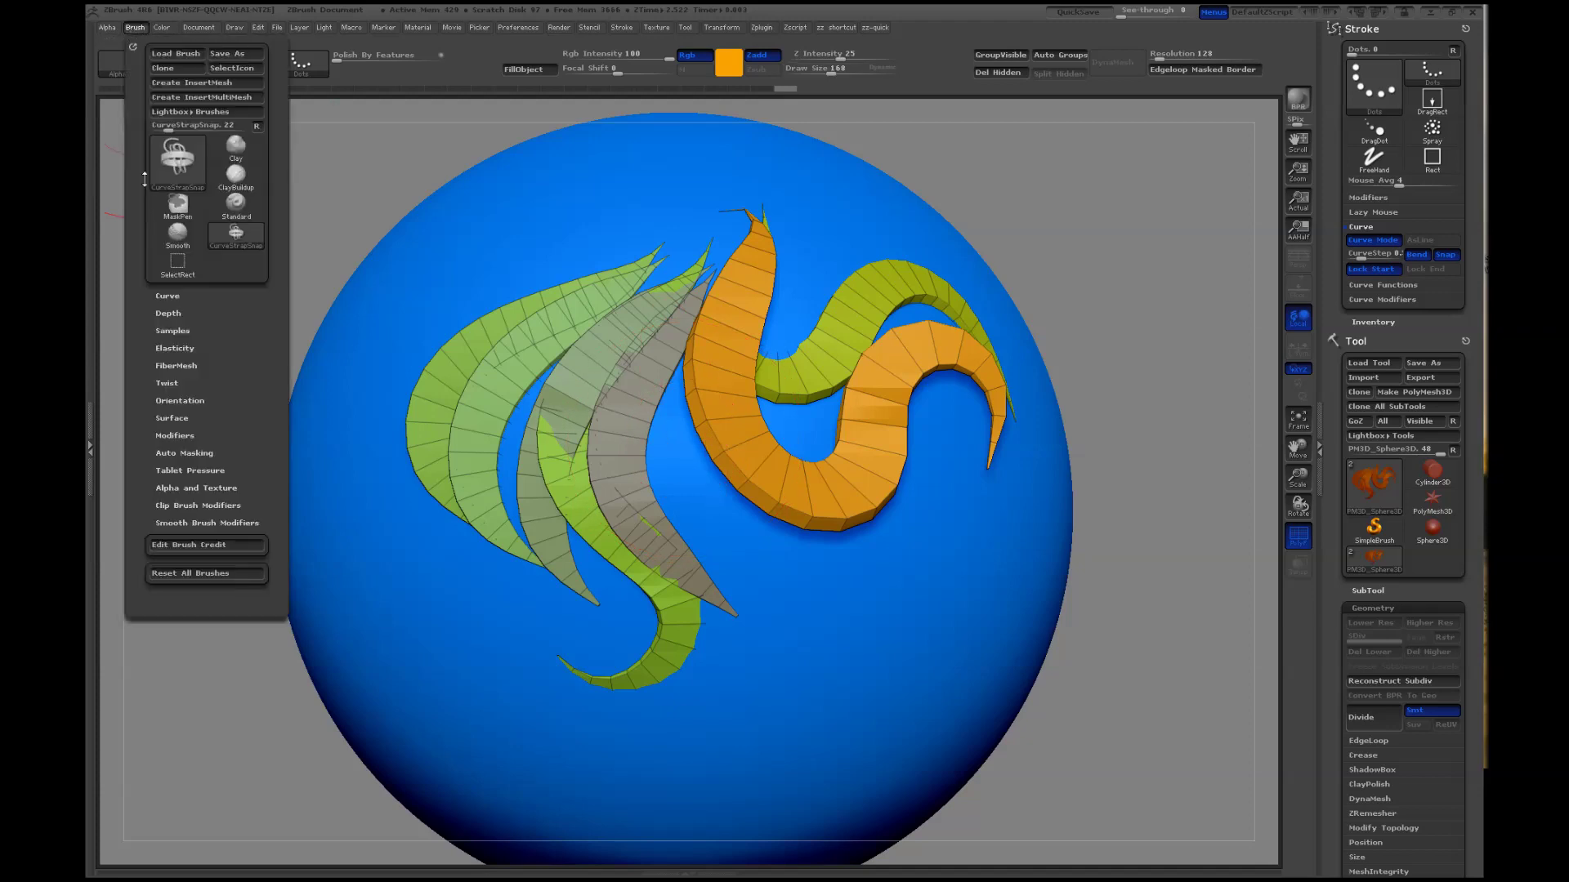
{"action": "left_click", "coordinate": [184, 453]}
{"action": "left_click_drag", "start_coordinate": [165, 296], "coordinate": [280, 290]}
{"action": "left_click", "coordinate": [565, 355], "text": "ctrl"}
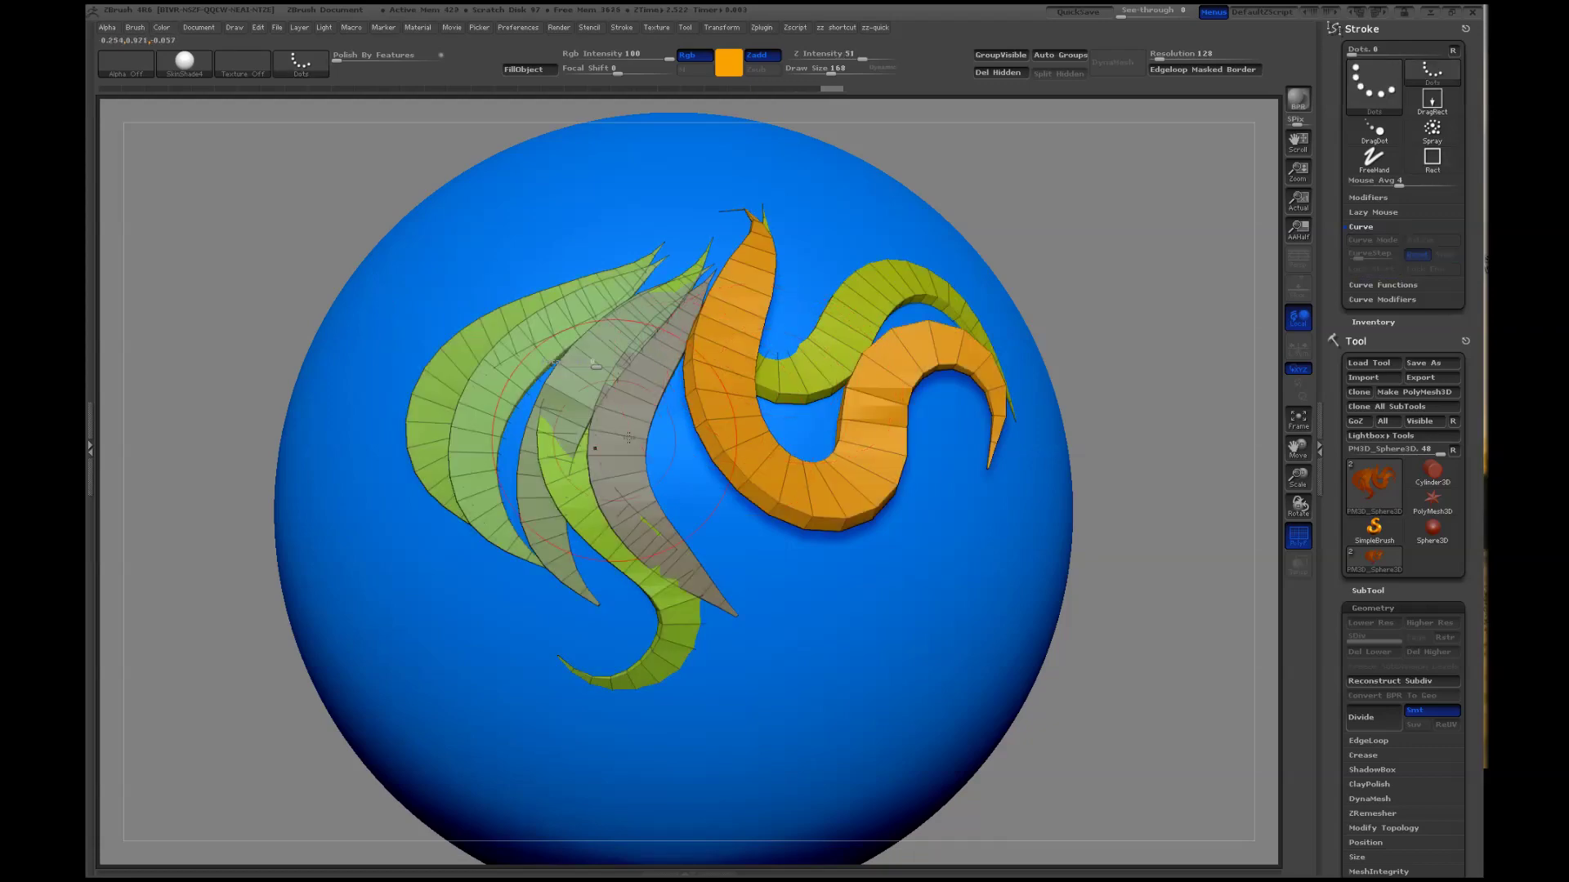
Move-brush the green, grey and lower clumps outward into fuller, separated strands
{"action": "mouse_move", "coordinate": [1106, 417]}
{"action": "left_mouse_down"}
{"action": "mouse_move", "coordinate": [1127, 357]}
{"action": "mouse_move", "coordinate": [1109, 424]}
{"action": "left_mouse_up"}
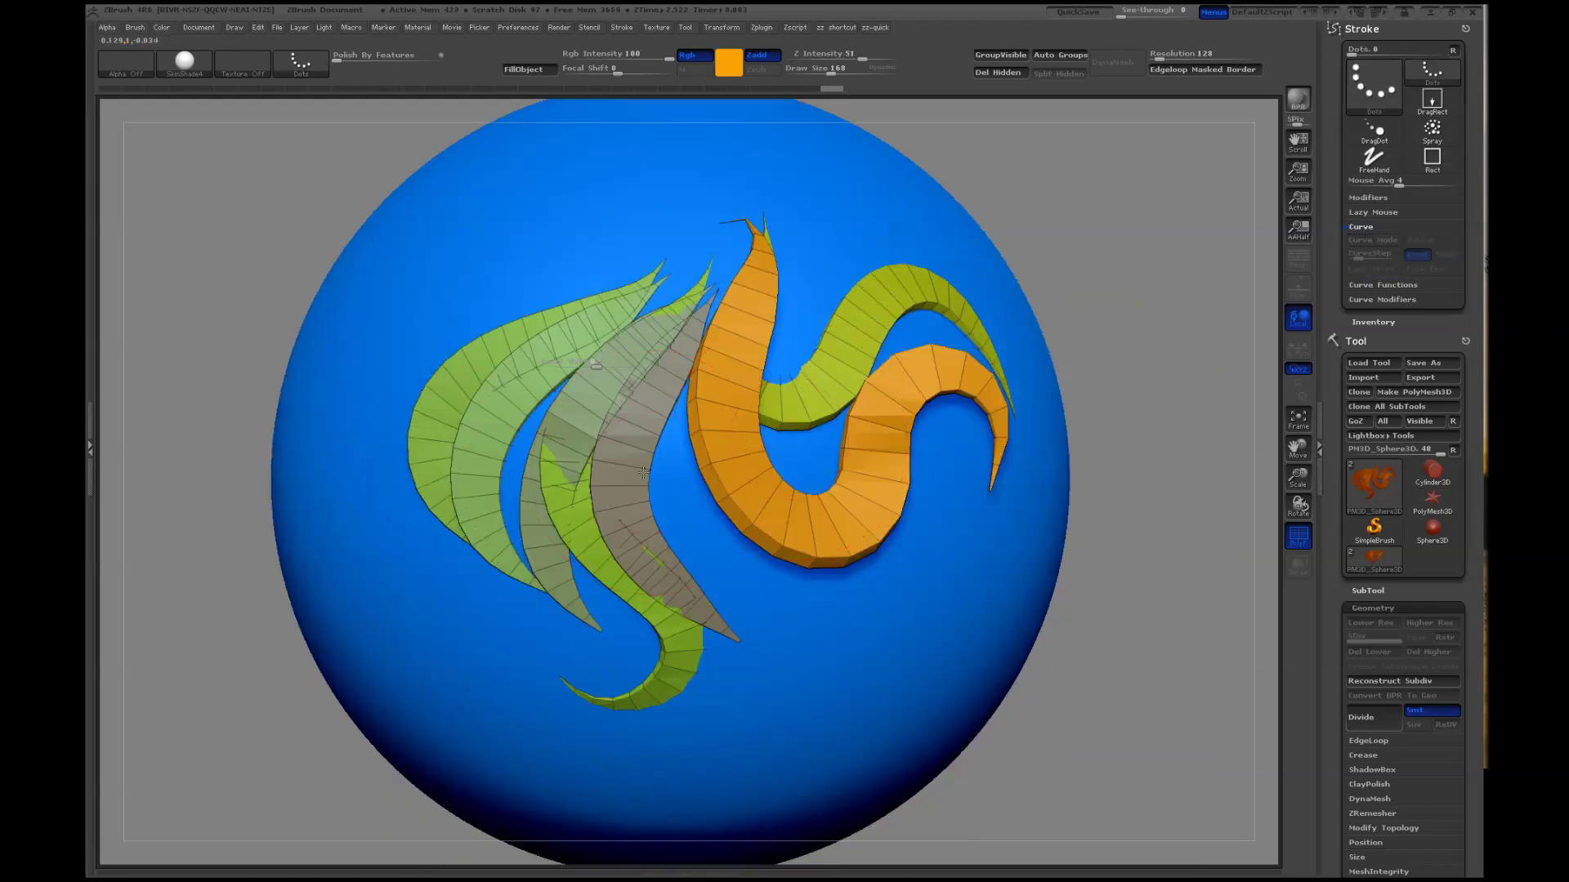
{"action": "left_click_drag", "start_coordinate": [662, 481], "coordinate": [672, 435], "text": "shift"}
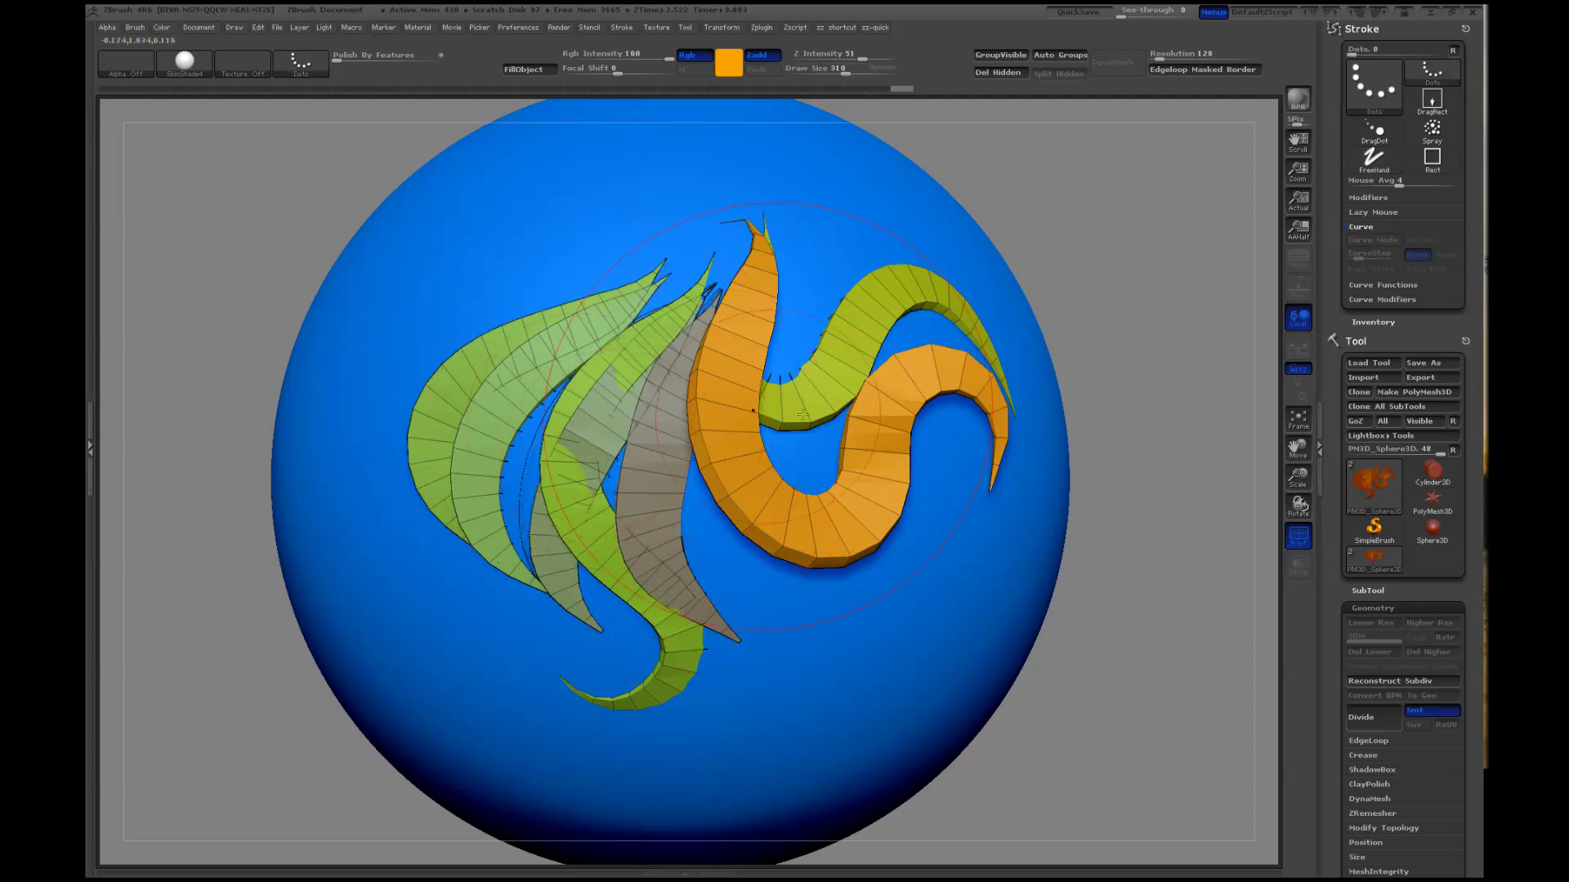
{"action": "left_click_drag", "start_coordinate": [671, 435], "coordinate": [563, 477]}
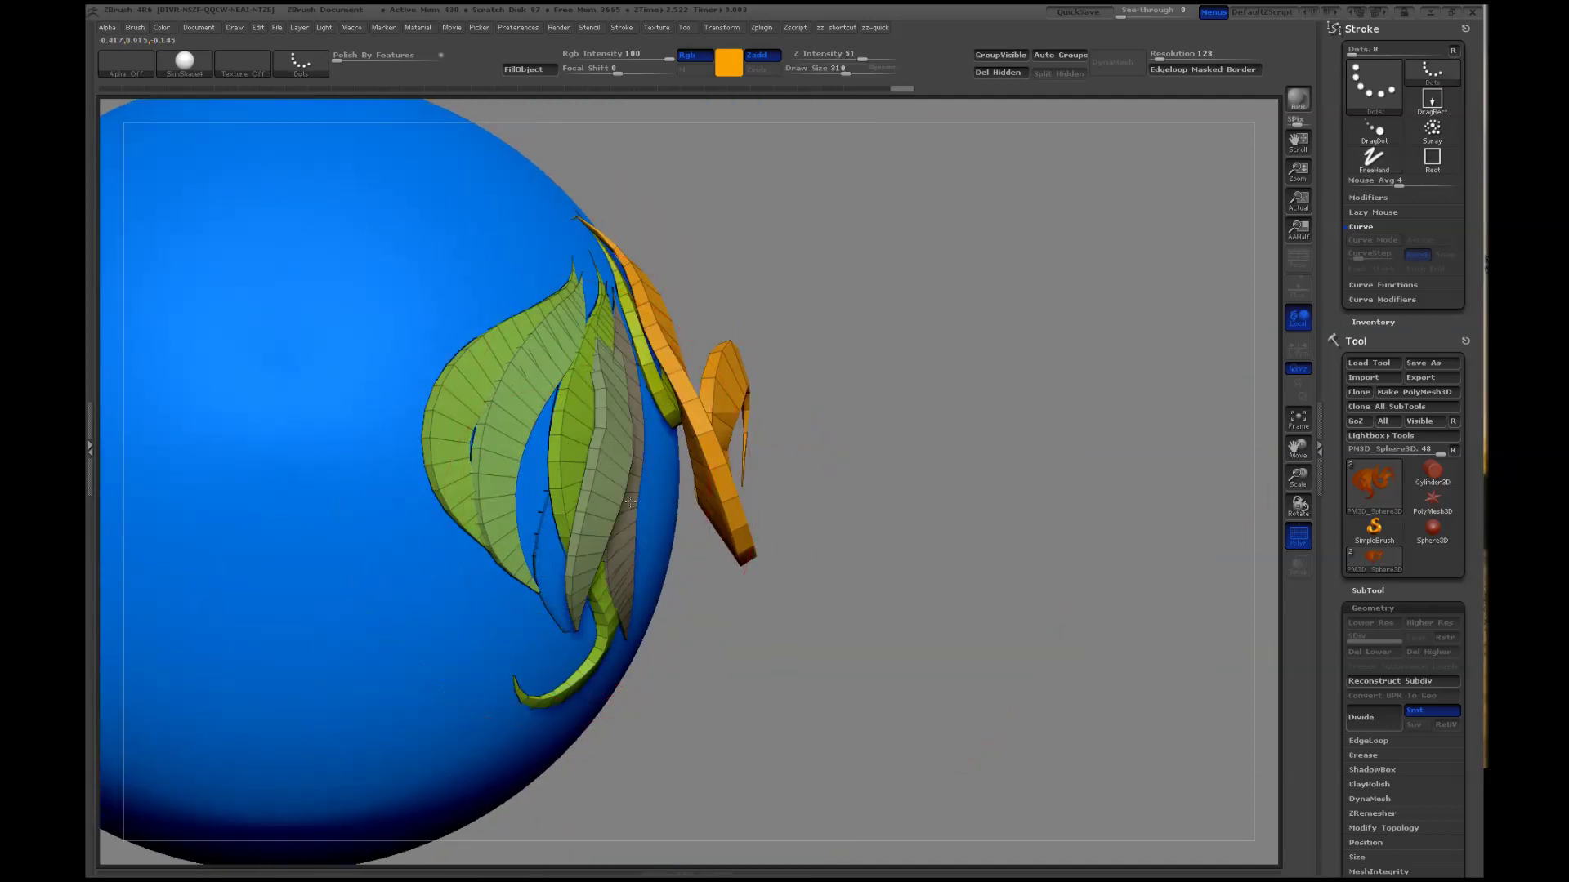
{"action": "mouse_move", "coordinate": [546, 510]}
{"action": "left_mouse_down"}
{"action": "mouse_move", "coordinate": [495, 448]}
{"action": "mouse_move", "coordinate": [753, 423]}
{"action": "mouse_move", "coordinate": [687, 429]}
{"action": "left_mouse_up"}
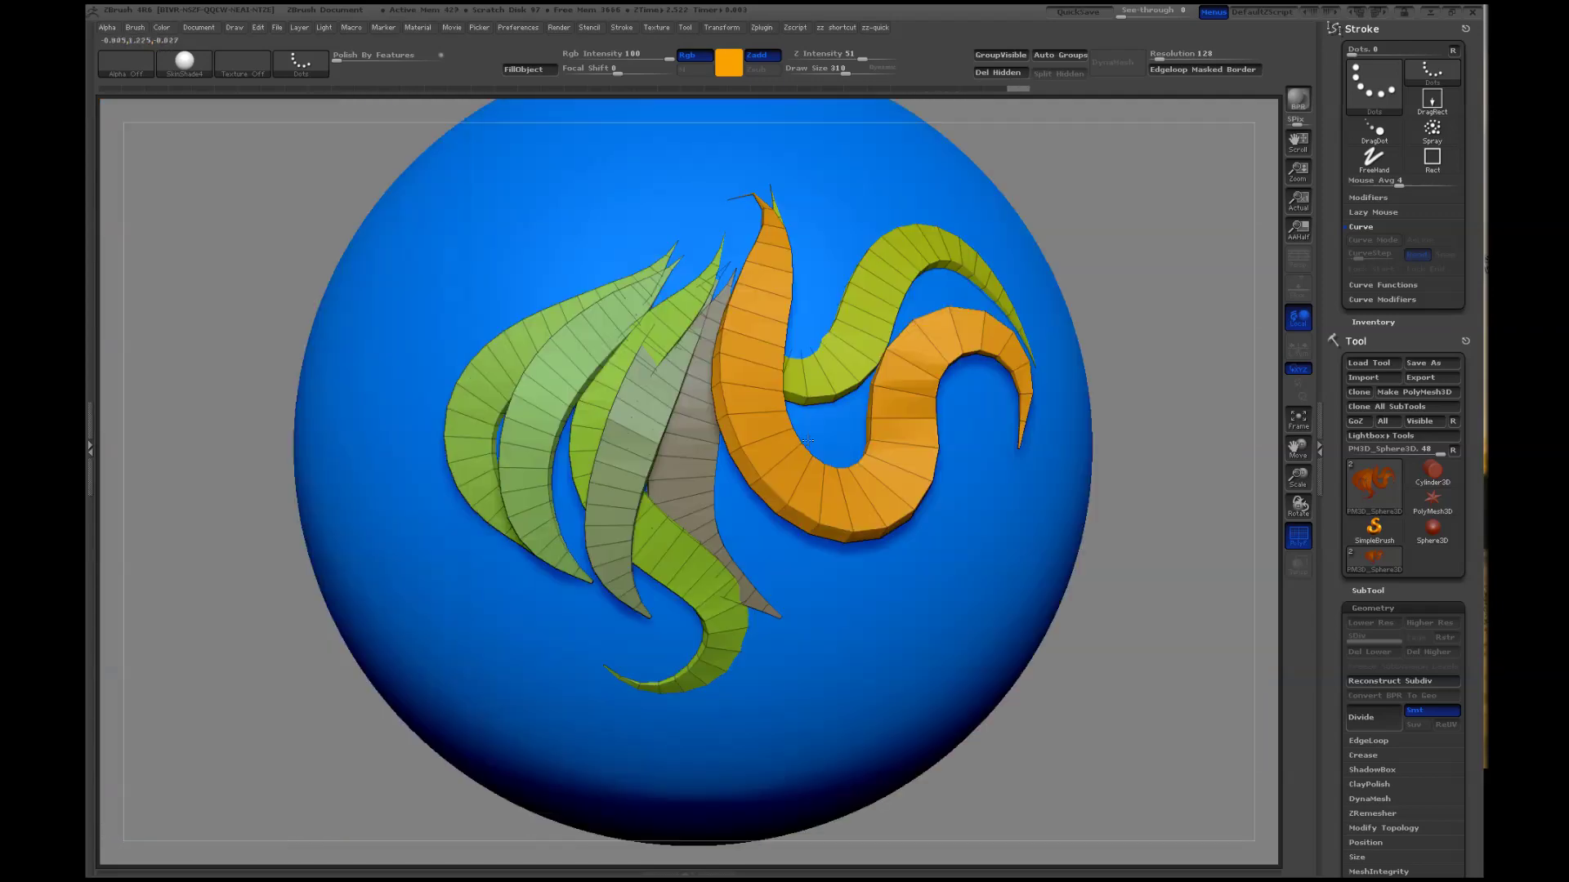
{"action": "mouse_move", "coordinate": [614, 588]}
{"action": "left_mouse_down"}
{"action": "mouse_move", "coordinate": [658, 270]}
{"action": "mouse_move", "coordinate": [700, 288]}
{"action": "mouse_move", "coordinate": [760, 244]}
{"action": "left_mouse_up"}
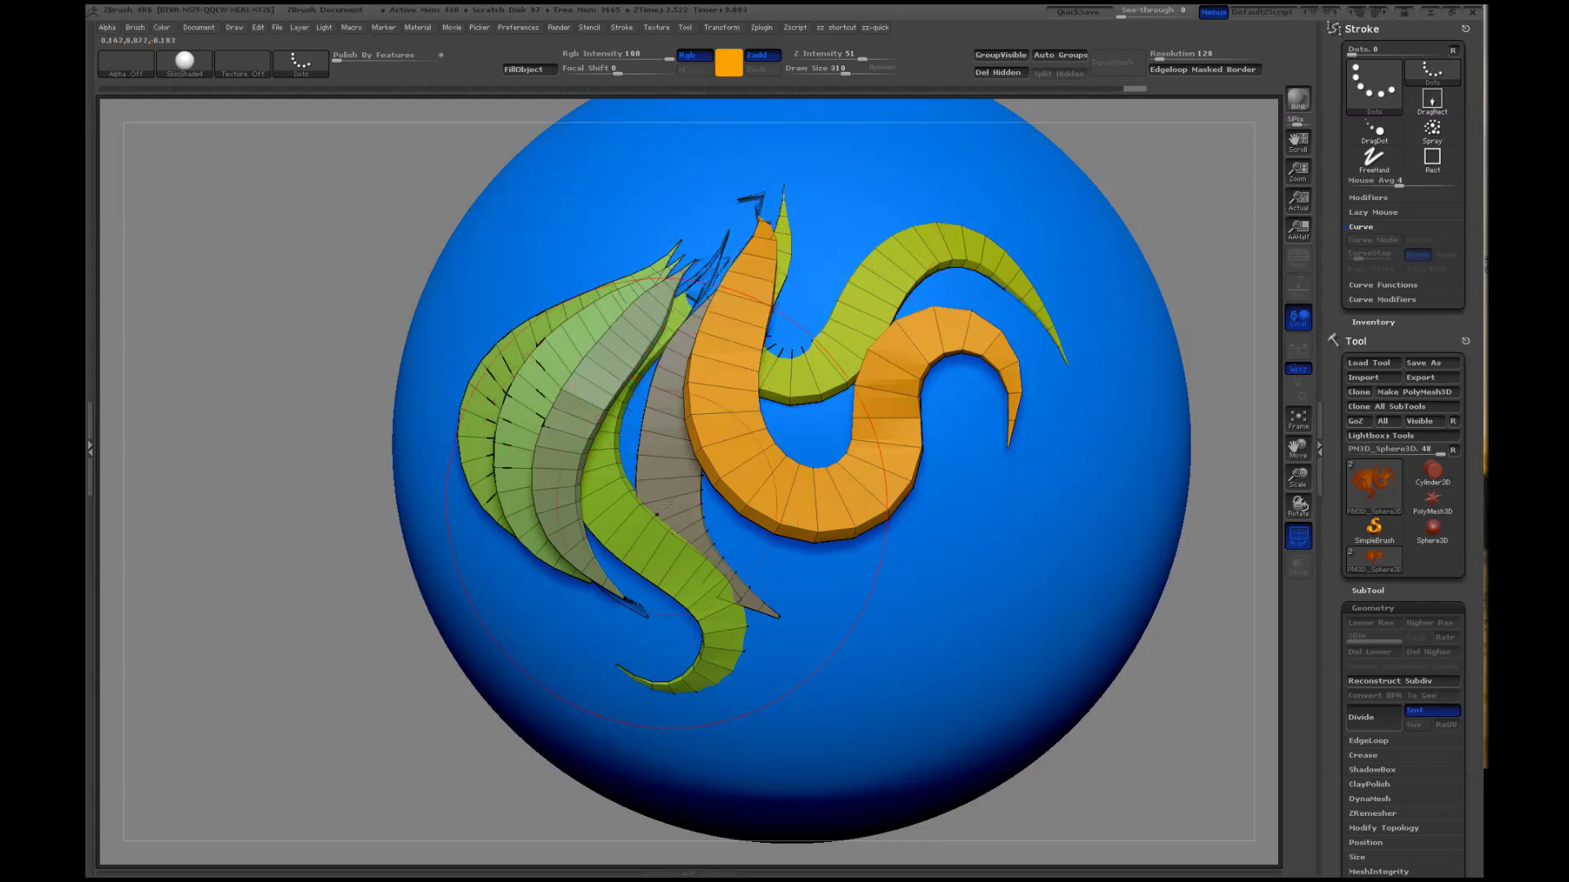
{"action": "mouse_move", "coordinate": [638, 589]}
{"action": "left_mouse_down"}
{"action": "mouse_move", "coordinate": [739, 597]}
{"action": "mouse_move", "coordinate": [705, 559]}
{"action": "mouse_move", "coordinate": [748, 576]}
{"action": "left_mouse_up"}
{"action": "key", "text": "bracketright"}
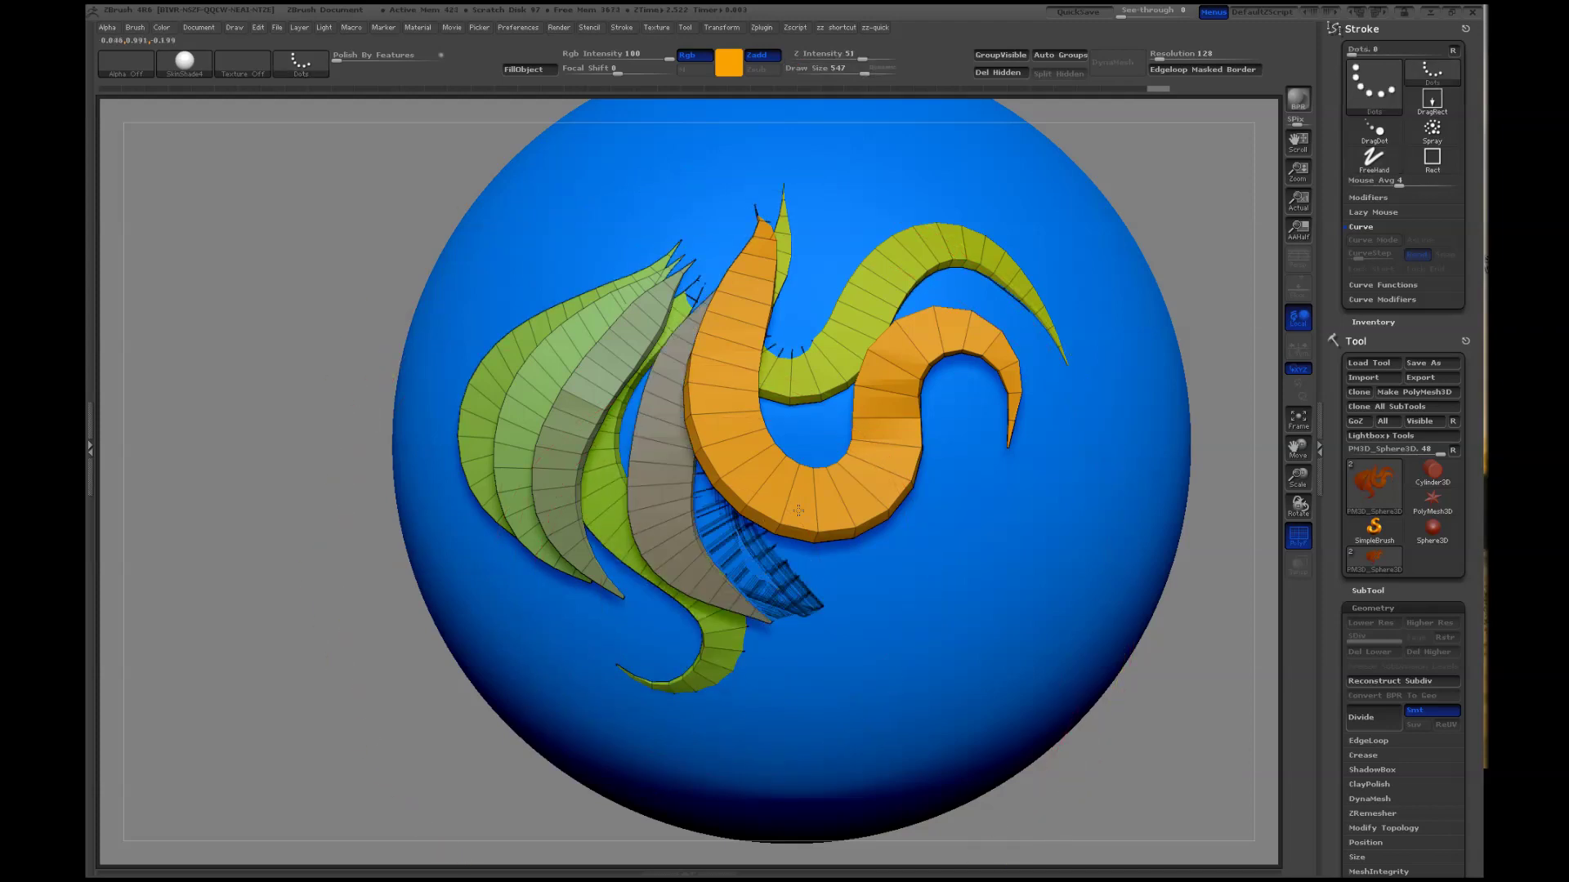
{"action": "left_click_drag", "start_coordinate": [392, 705], "coordinate": [703, 492]}
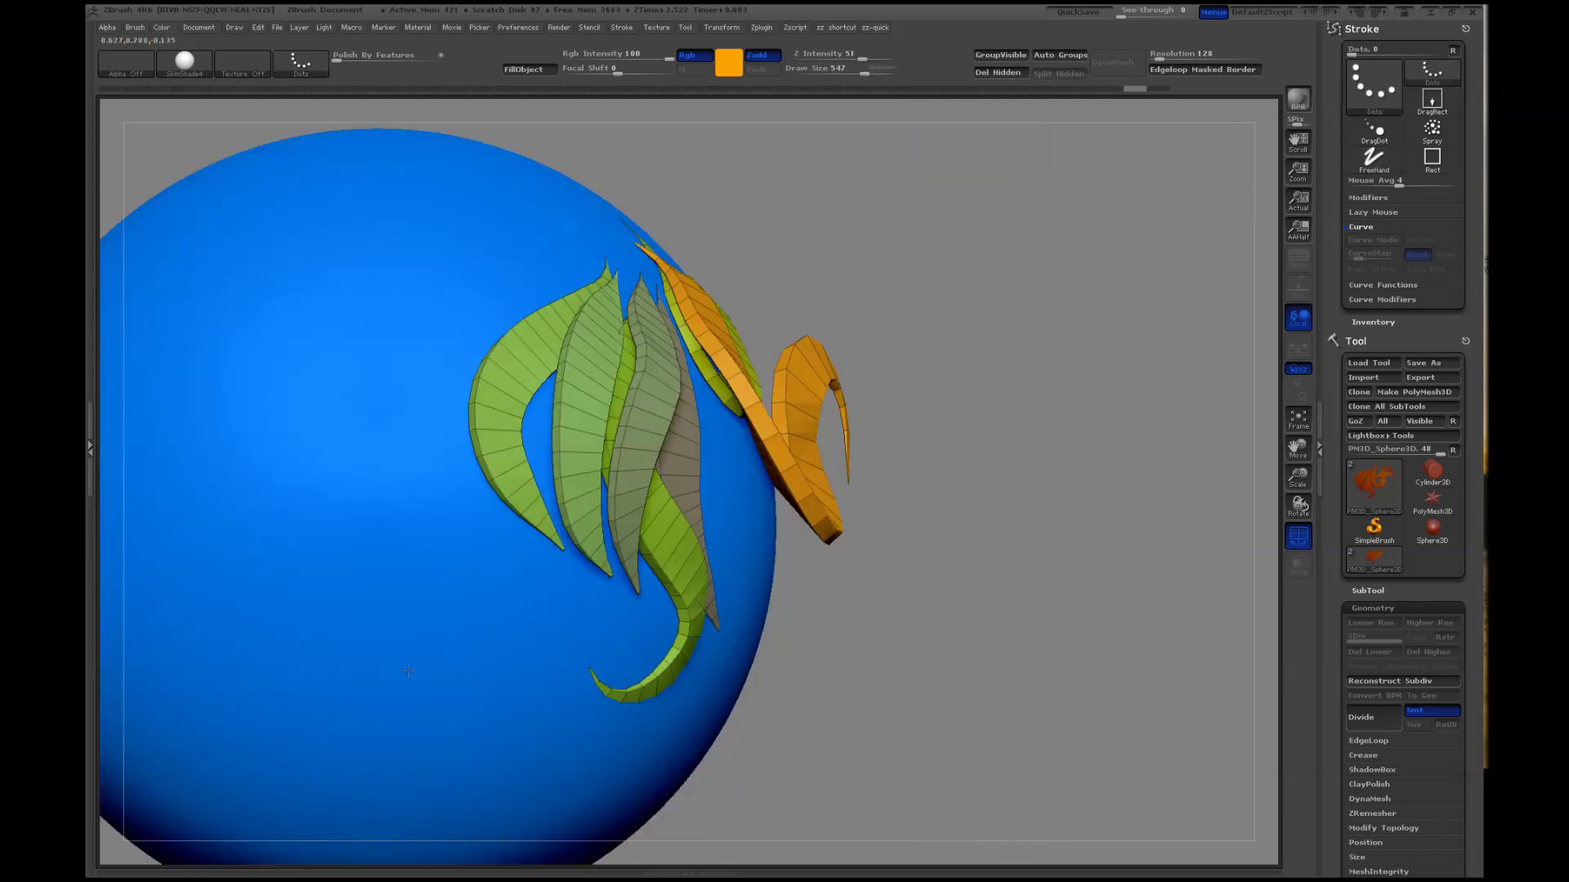
{"action": "mouse_move", "coordinate": [702, 491]}
{"action": "left_mouse_down"}
{"action": "mouse_move", "coordinate": [977, 530]}
{"action": "mouse_move", "coordinate": [1102, 450]}
{"action": "mouse_move", "coordinate": [1075, 480]}
{"action": "left_mouse_up"}
Reduce the brush to about 204 and lower the Crease tolerance to about 36
{"action": "key", "text": "s"}
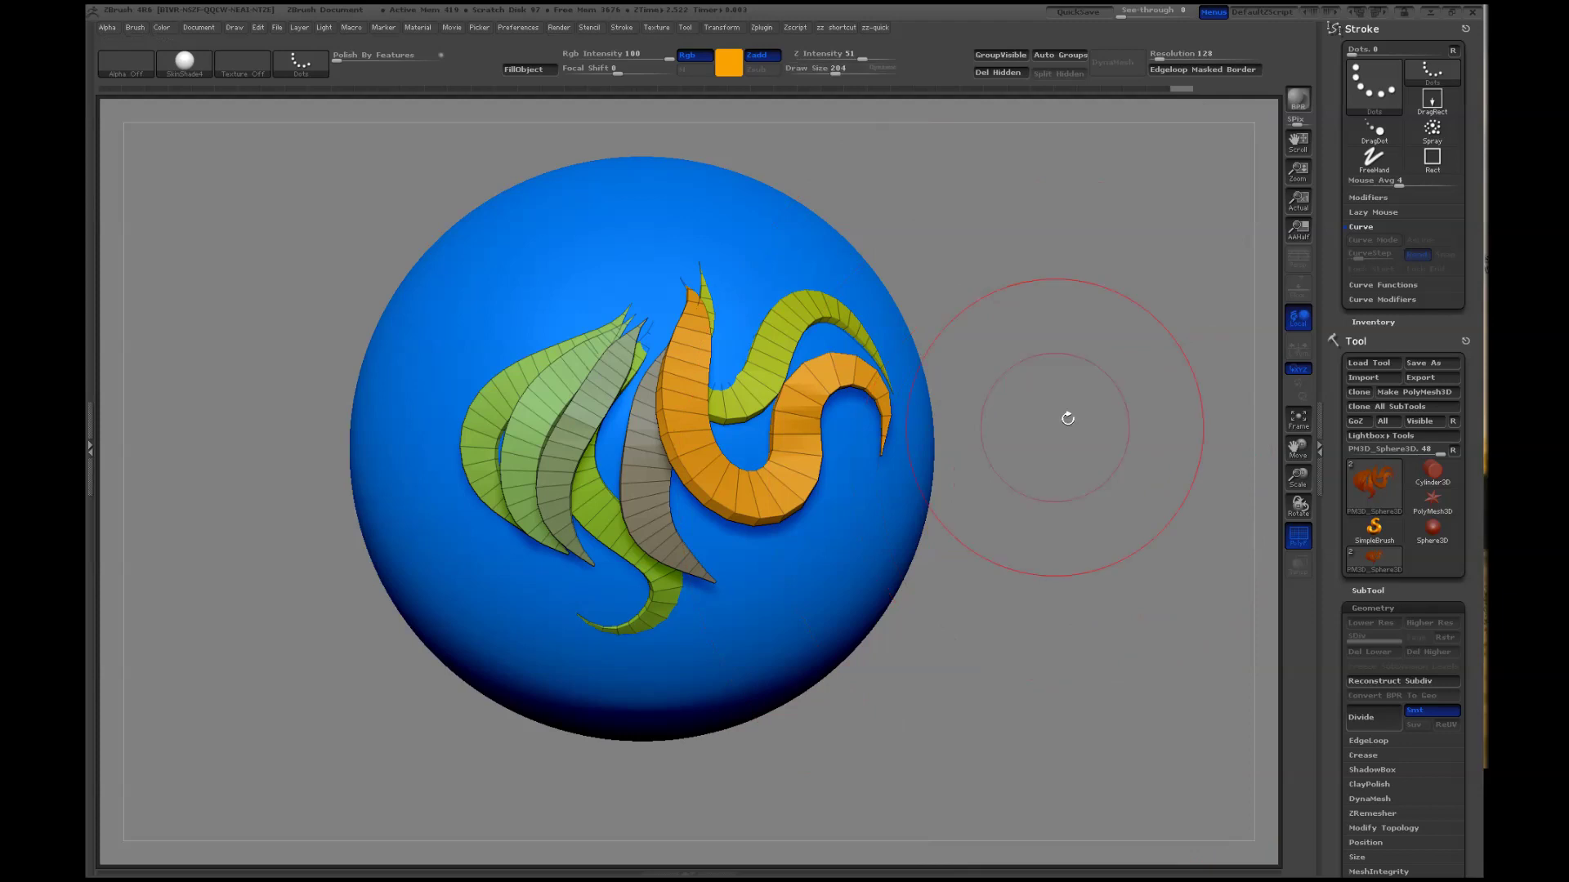
{"action": "mouse_move", "coordinate": [1095, 409]}
{"action": "left_mouse_down", "text": "alt"}
{"action": "mouse_move", "coordinate": [1090, 450]}
{"action": "mouse_move", "coordinate": [1208, 552]}
{"action": "left_mouse_up", "text": "alt"}
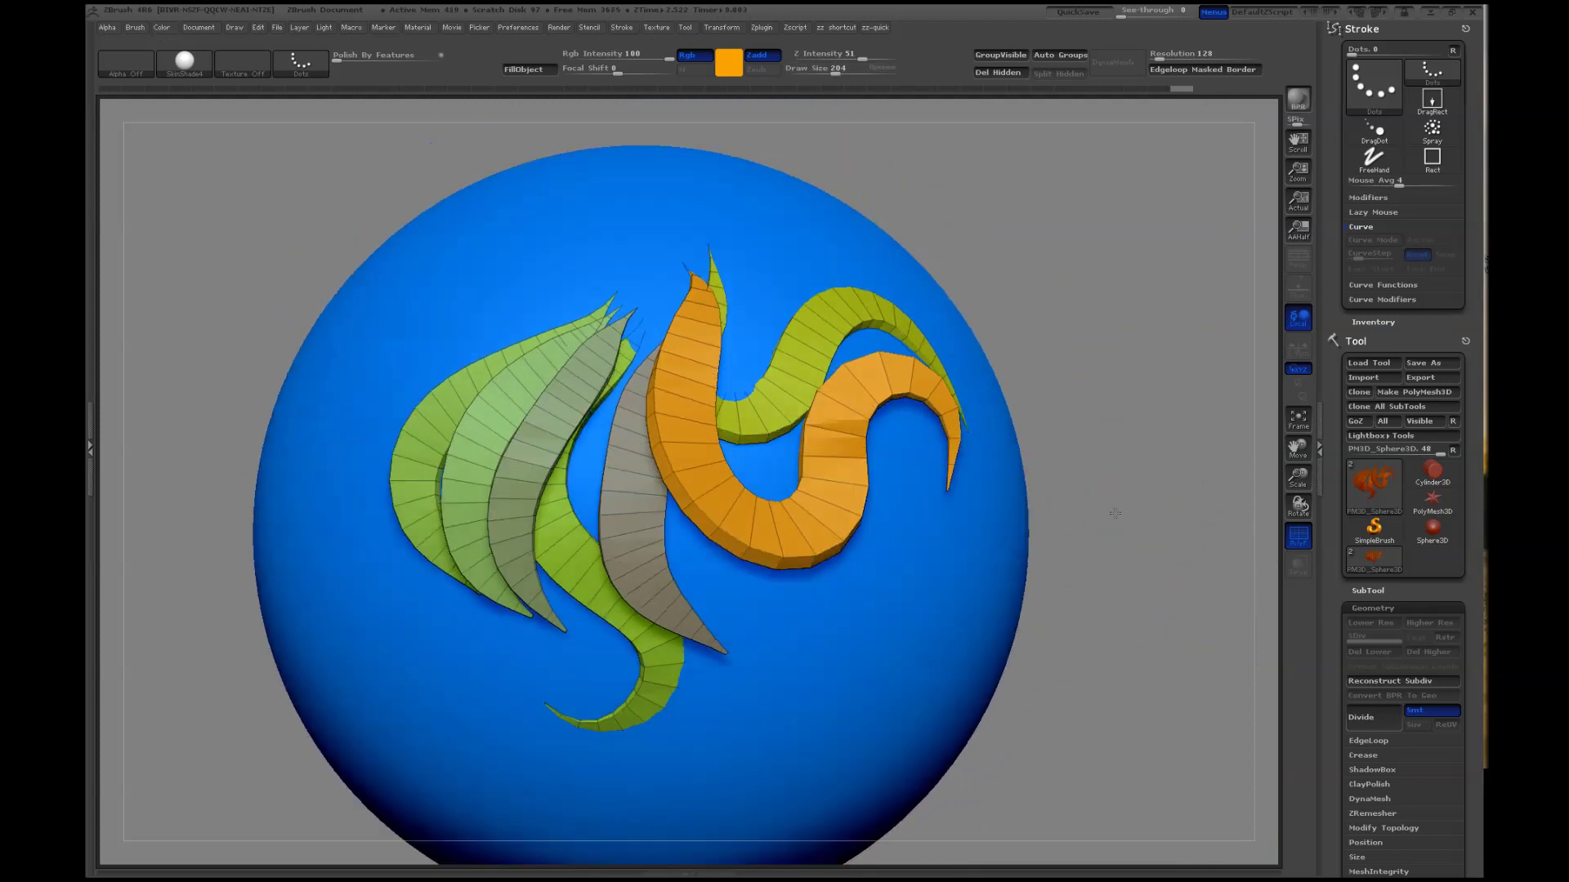
{"action": "scroll", "coordinate": [1333, 646], "scroll_direction": "down", "scroll_amount": 5}
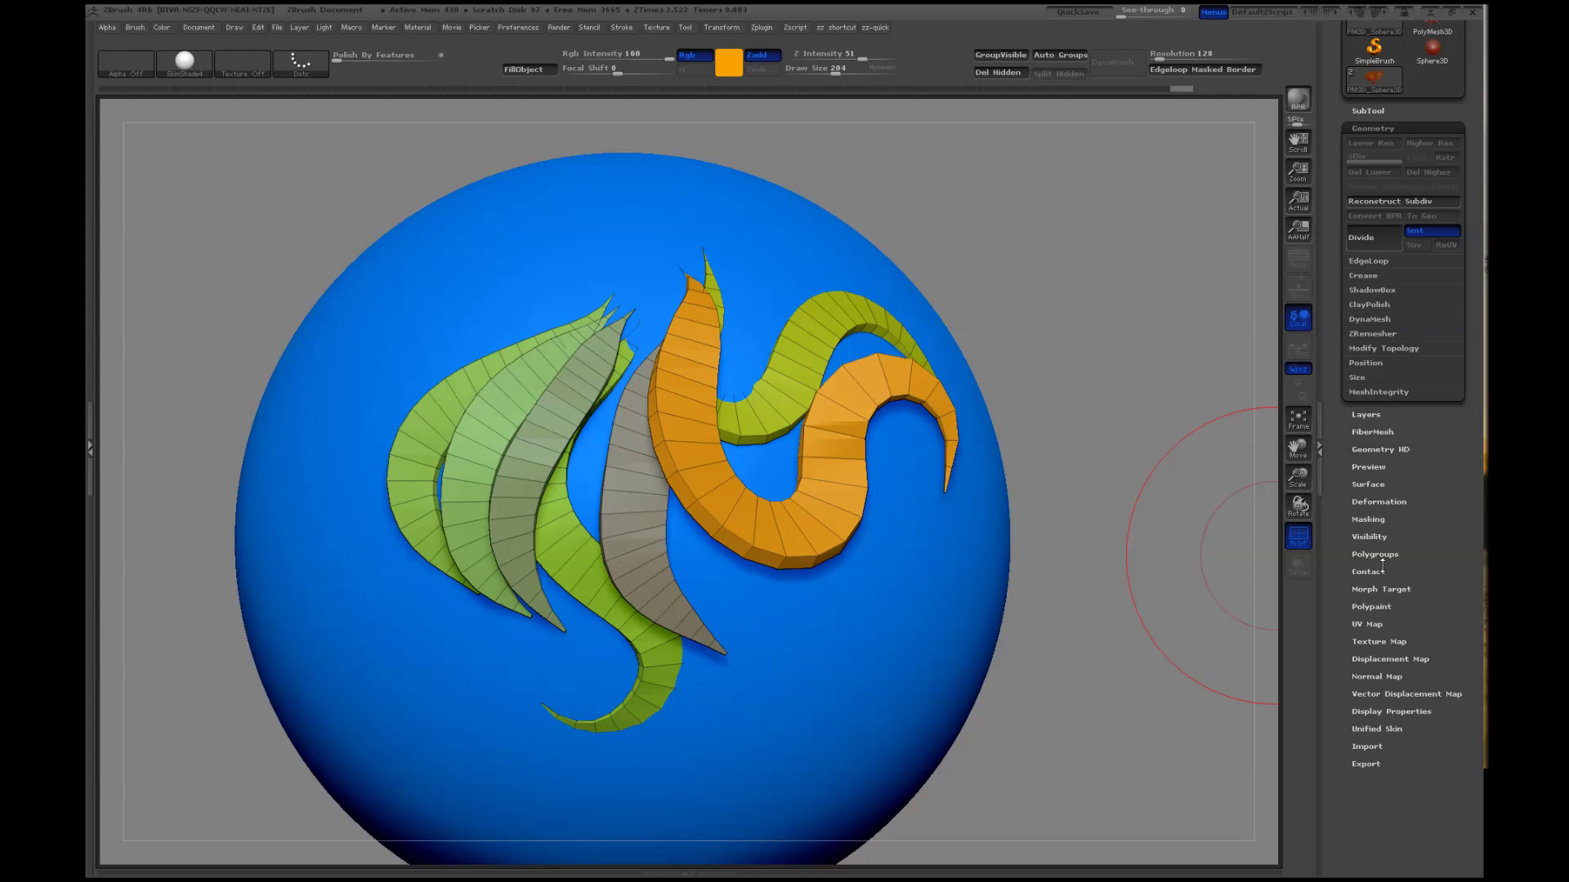
{"action": "scroll", "coordinate": [1366, 417], "scroll_direction": "up", "scroll_amount": 1}
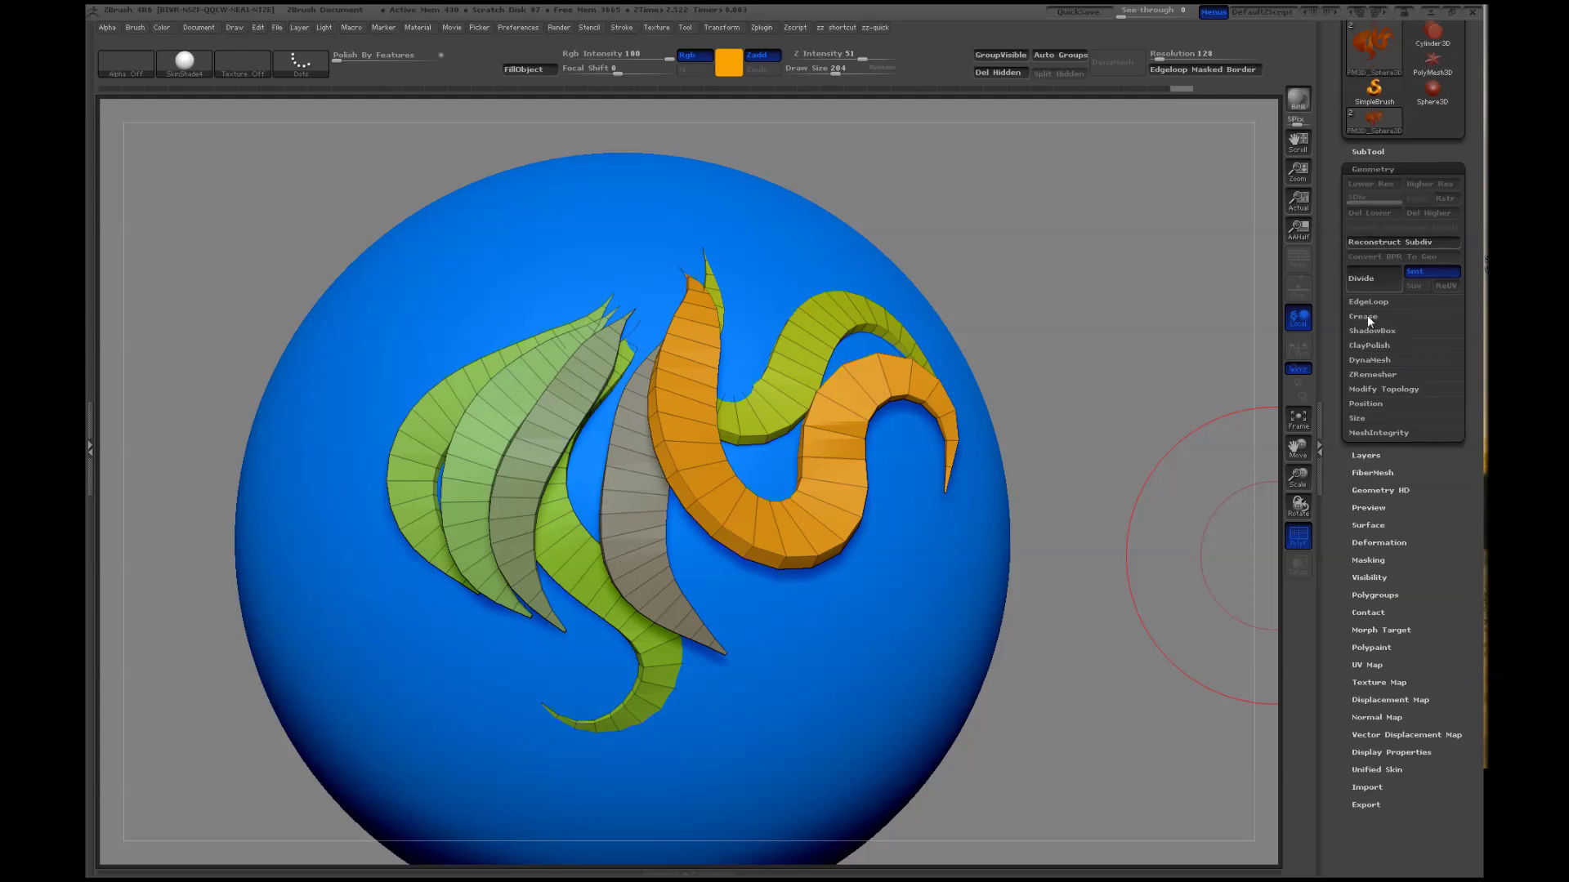
{"action": "left_click", "coordinate": [1364, 316]}
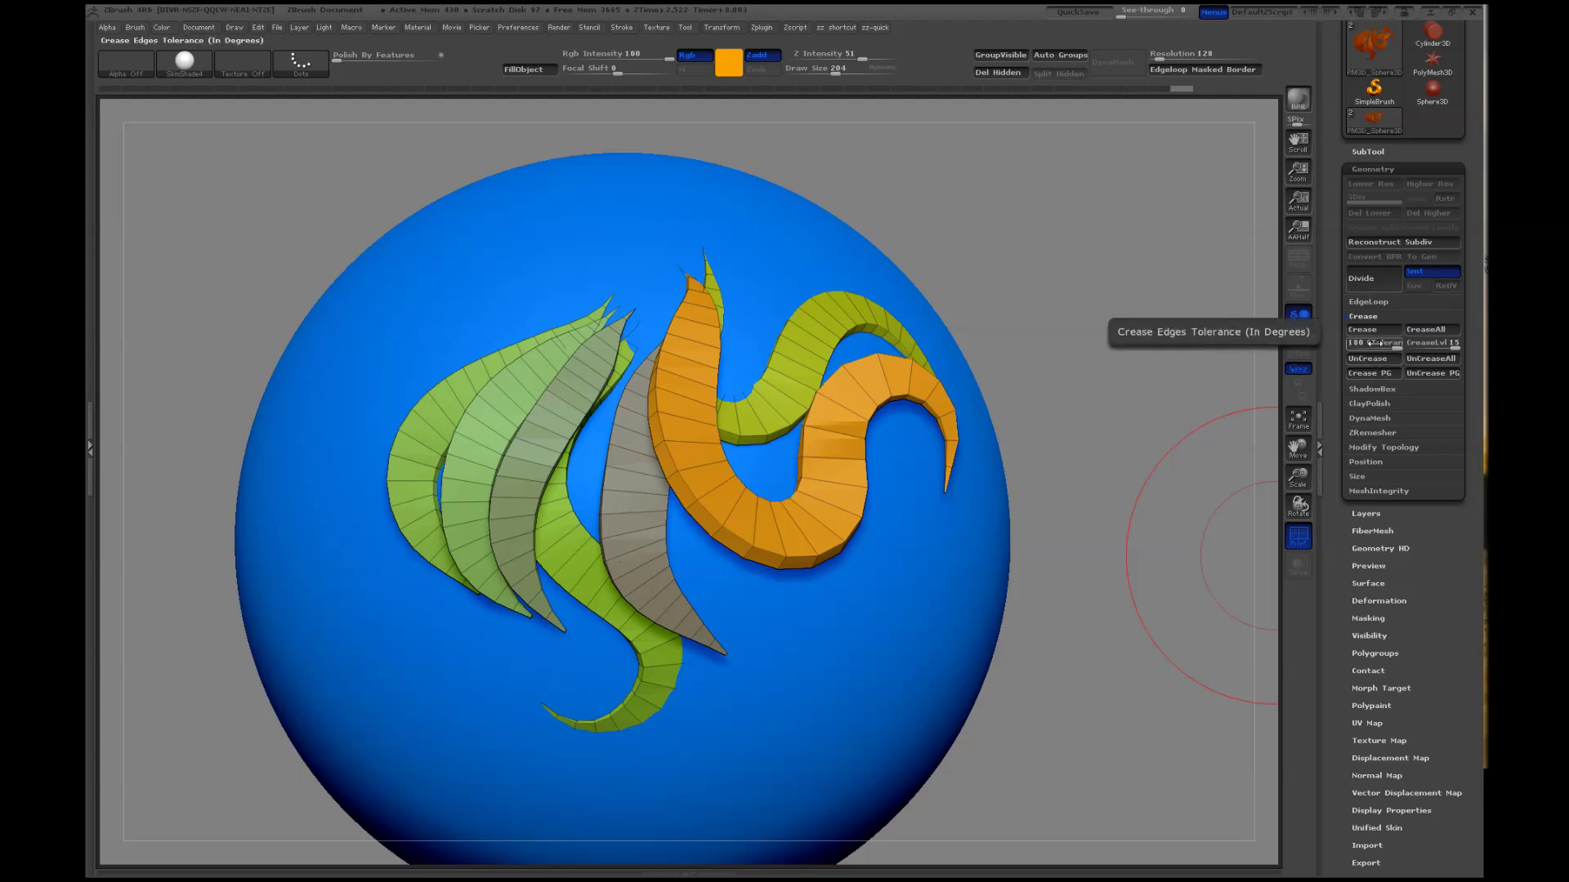
{"action": "left_click", "coordinate": [1375, 343]}
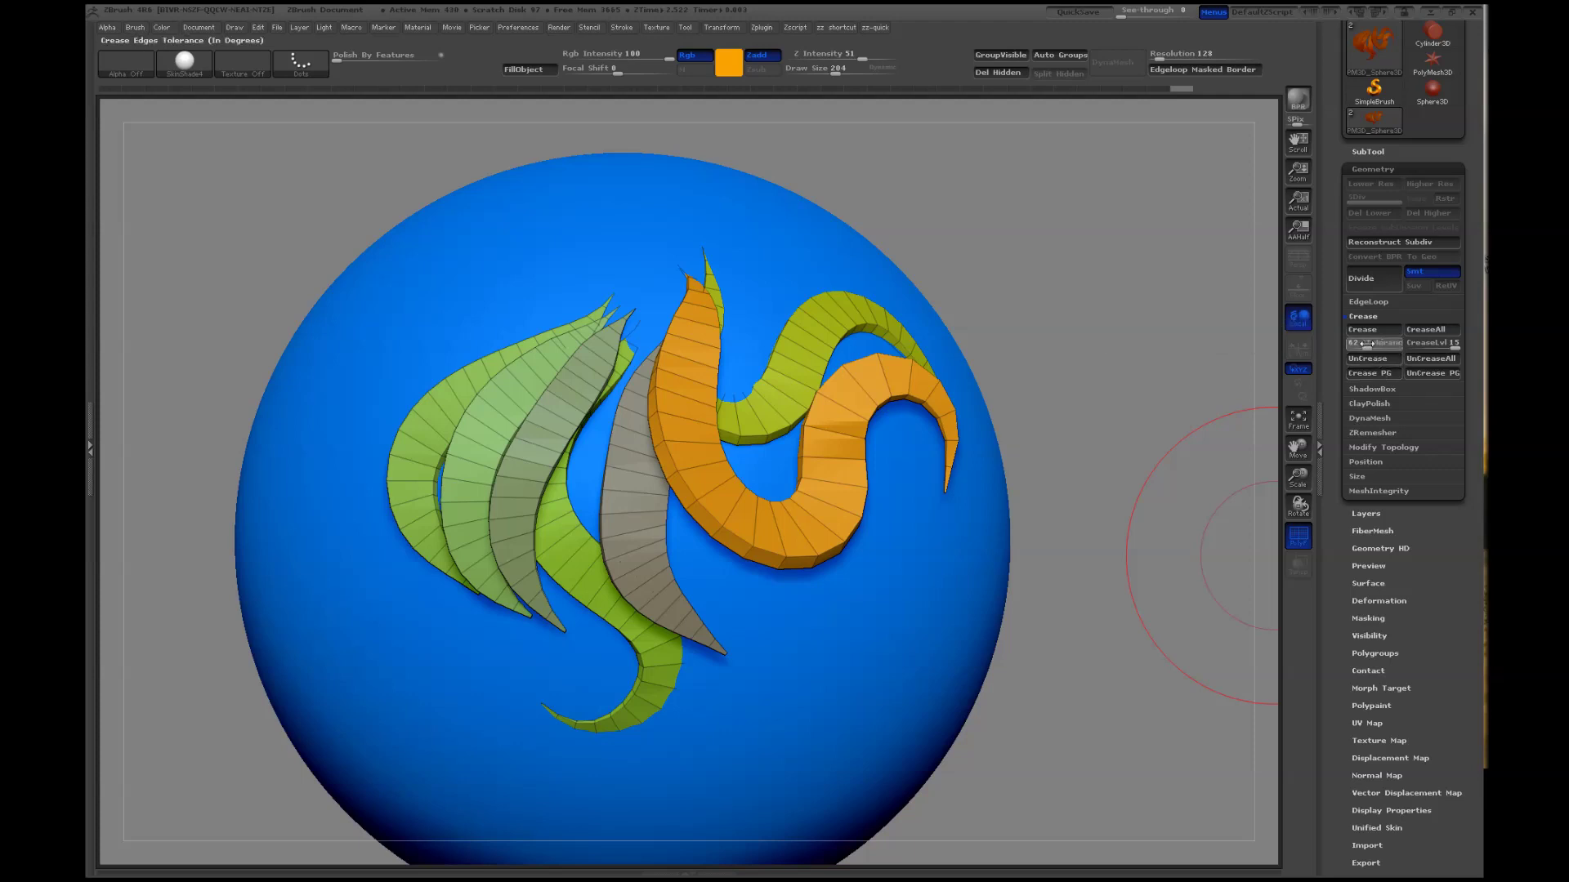
{"action": "left_click_drag", "start_coordinate": [1367, 344], "coordinate": [1364, 347]}
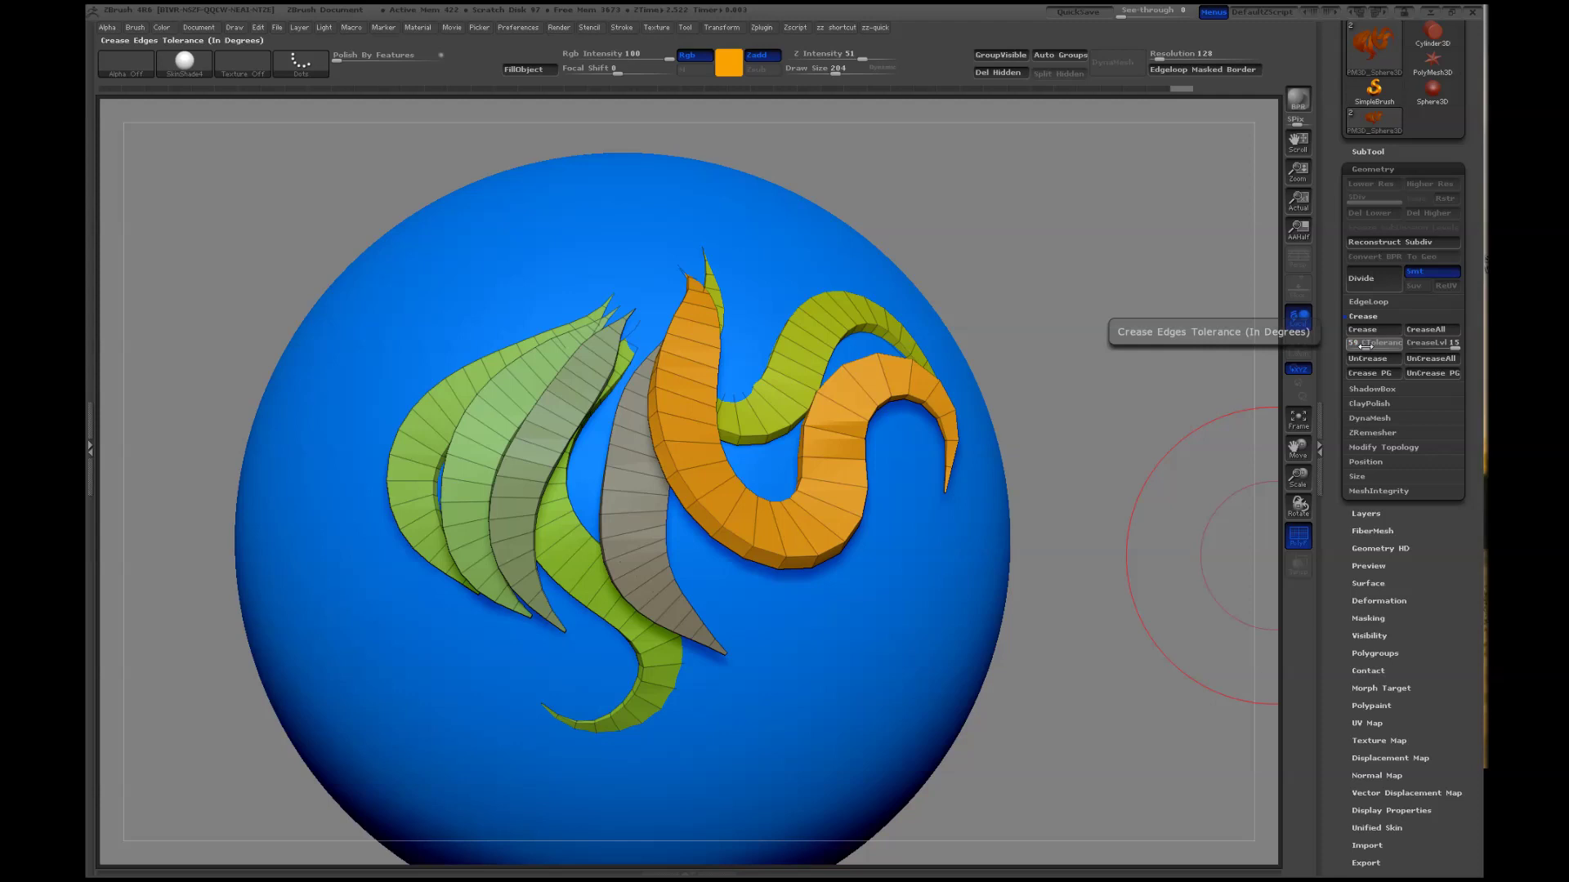
{"action": "left_click_drag", "start_coordinate": [1356, 344], "coordinate": [1349, 345]}
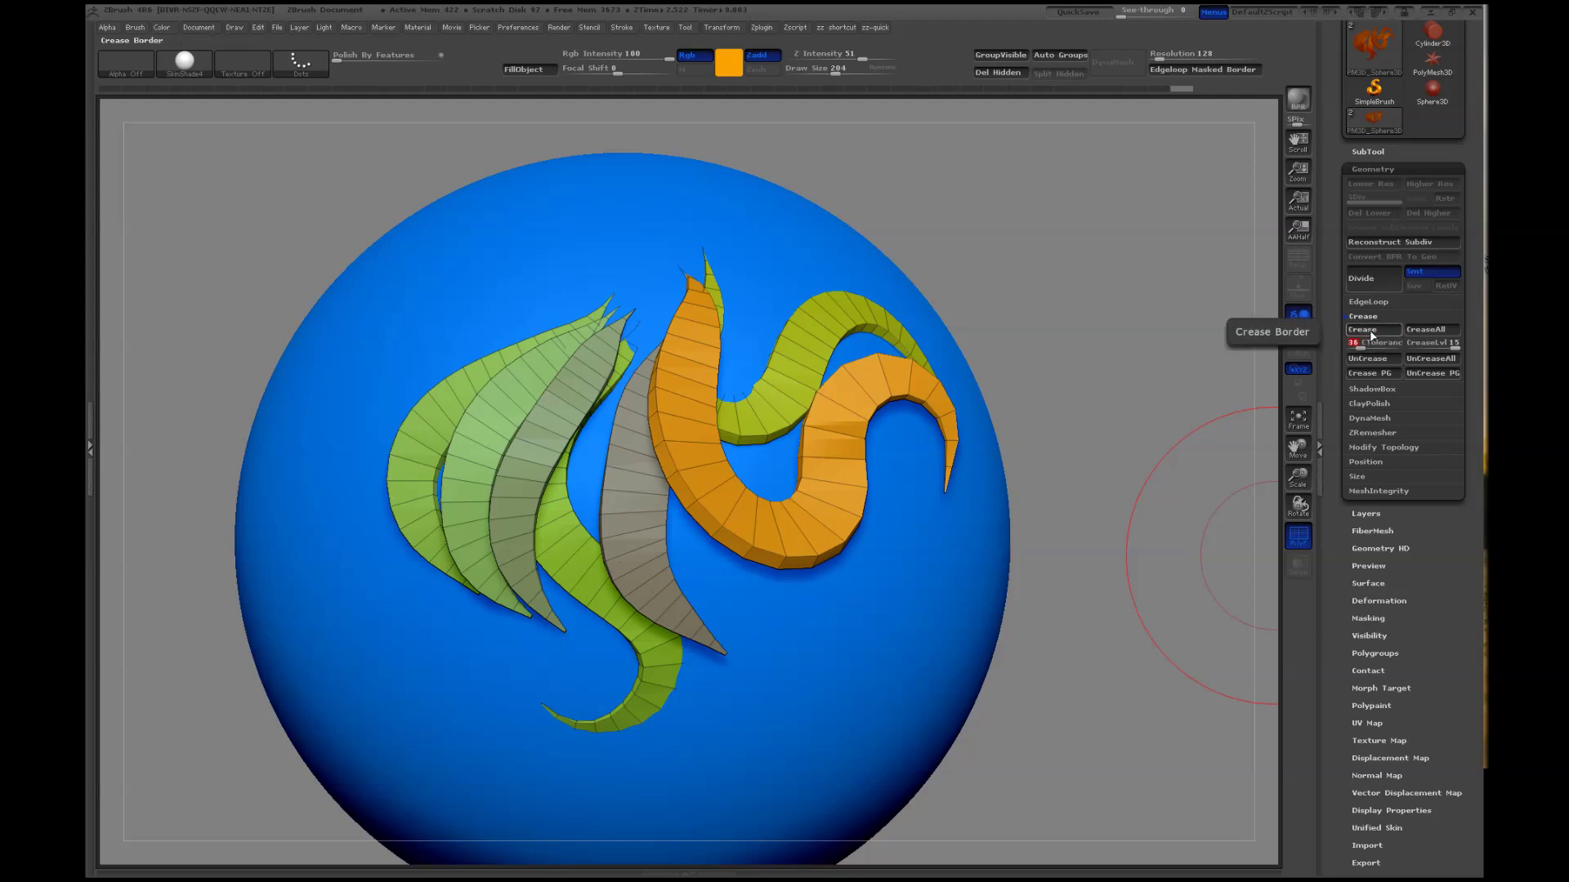
Subdivide the clumps twice and hide the PolyF wireframe
{"action": "left_click_drag", "start_coordinate": [1090, 321], "coordinate": [1110, 343]}
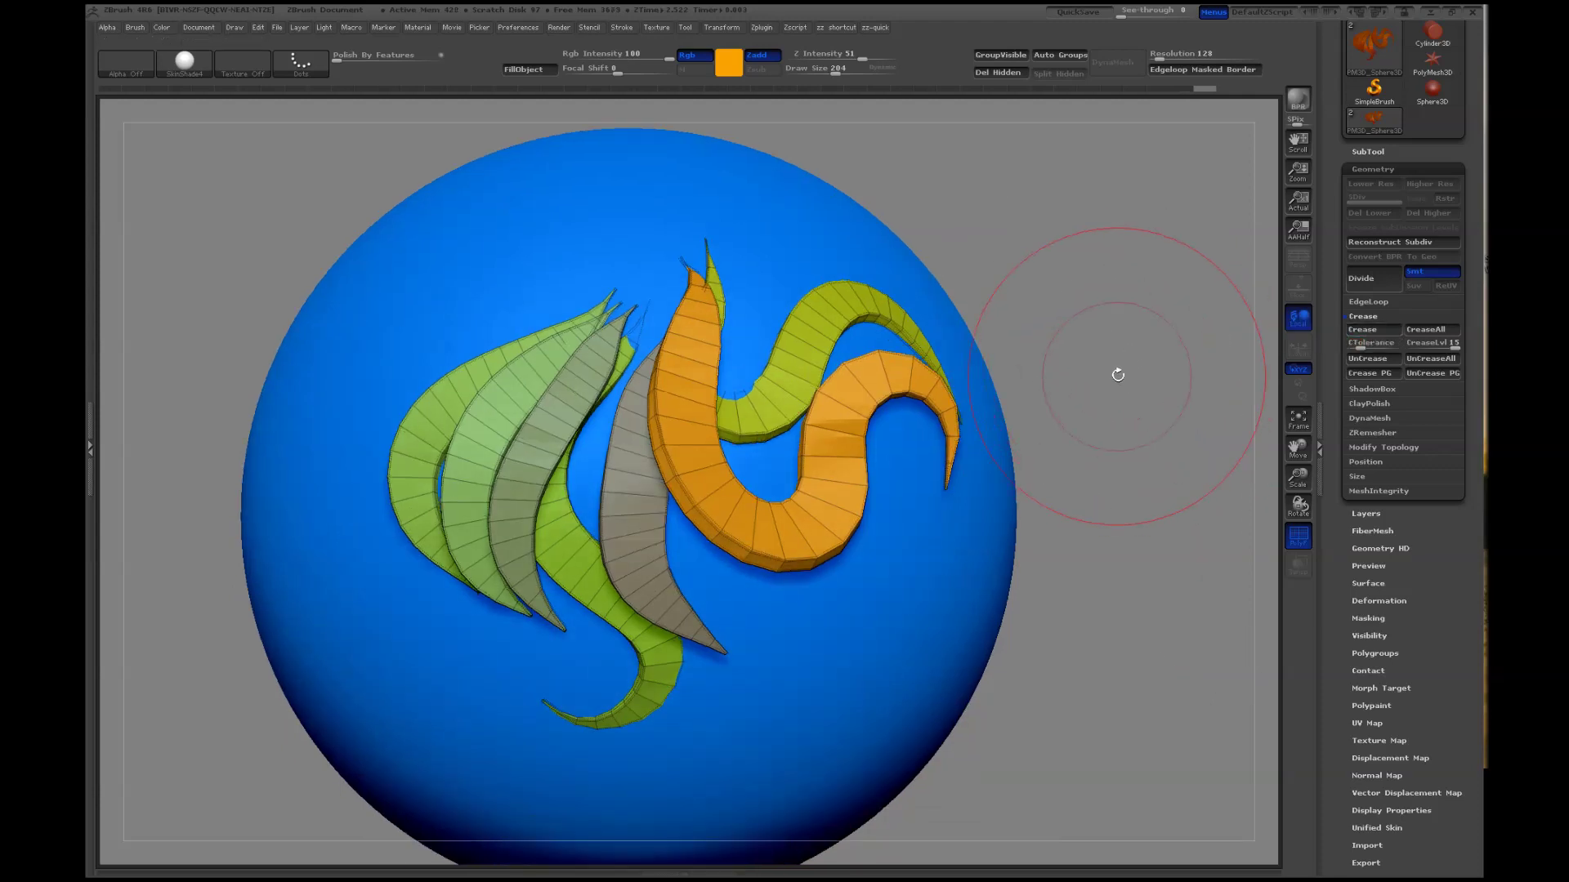
{"action": "key", "text": "ctrl+d"}
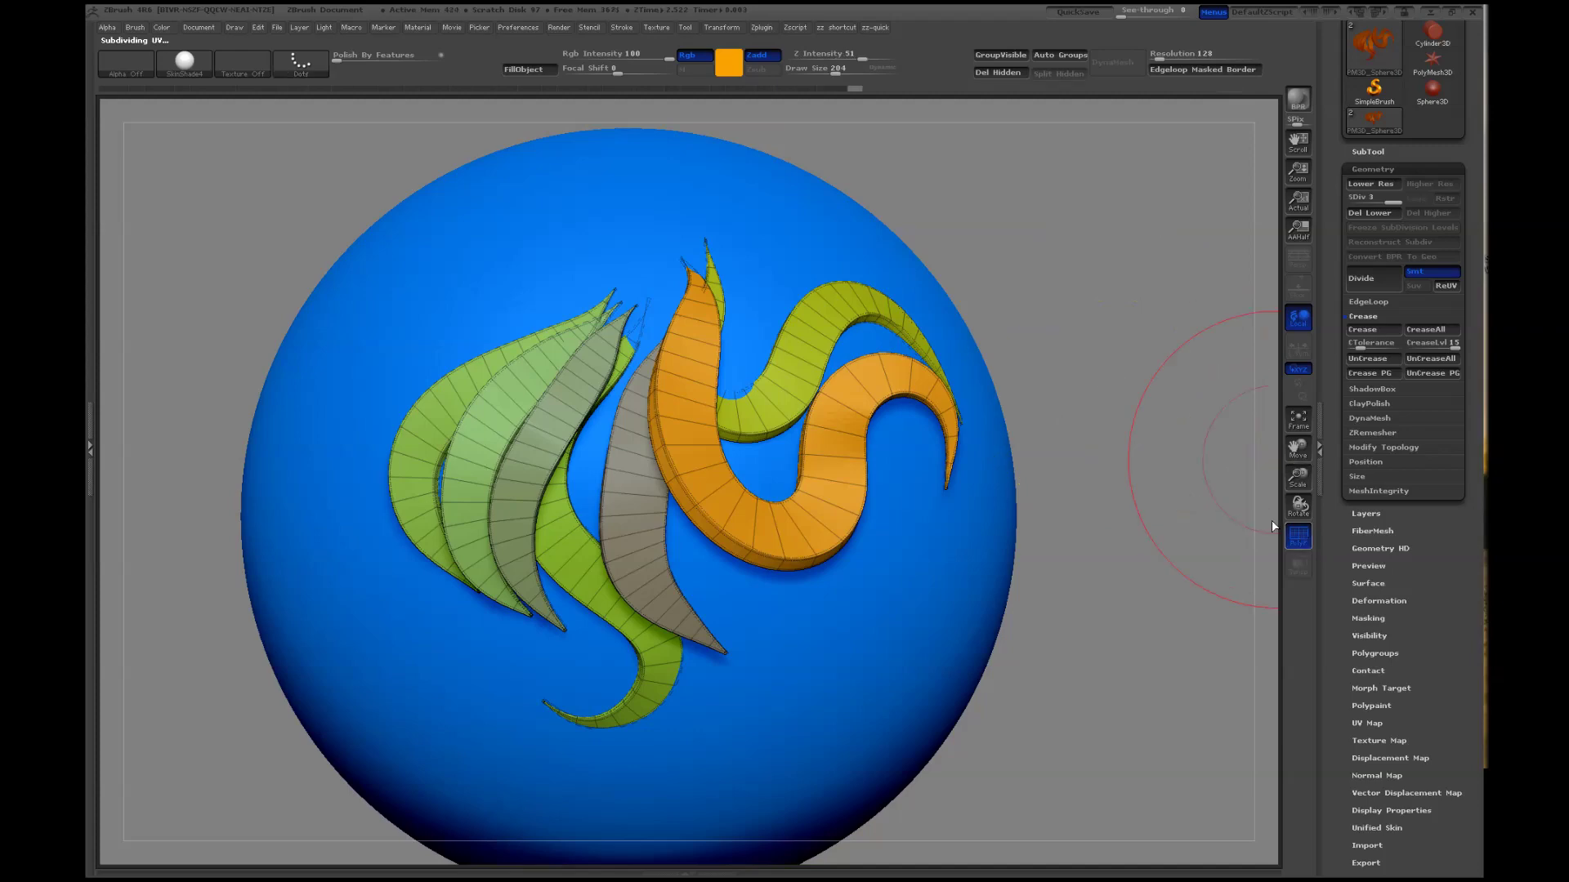
{"action": "key", "text": "shift+f"}
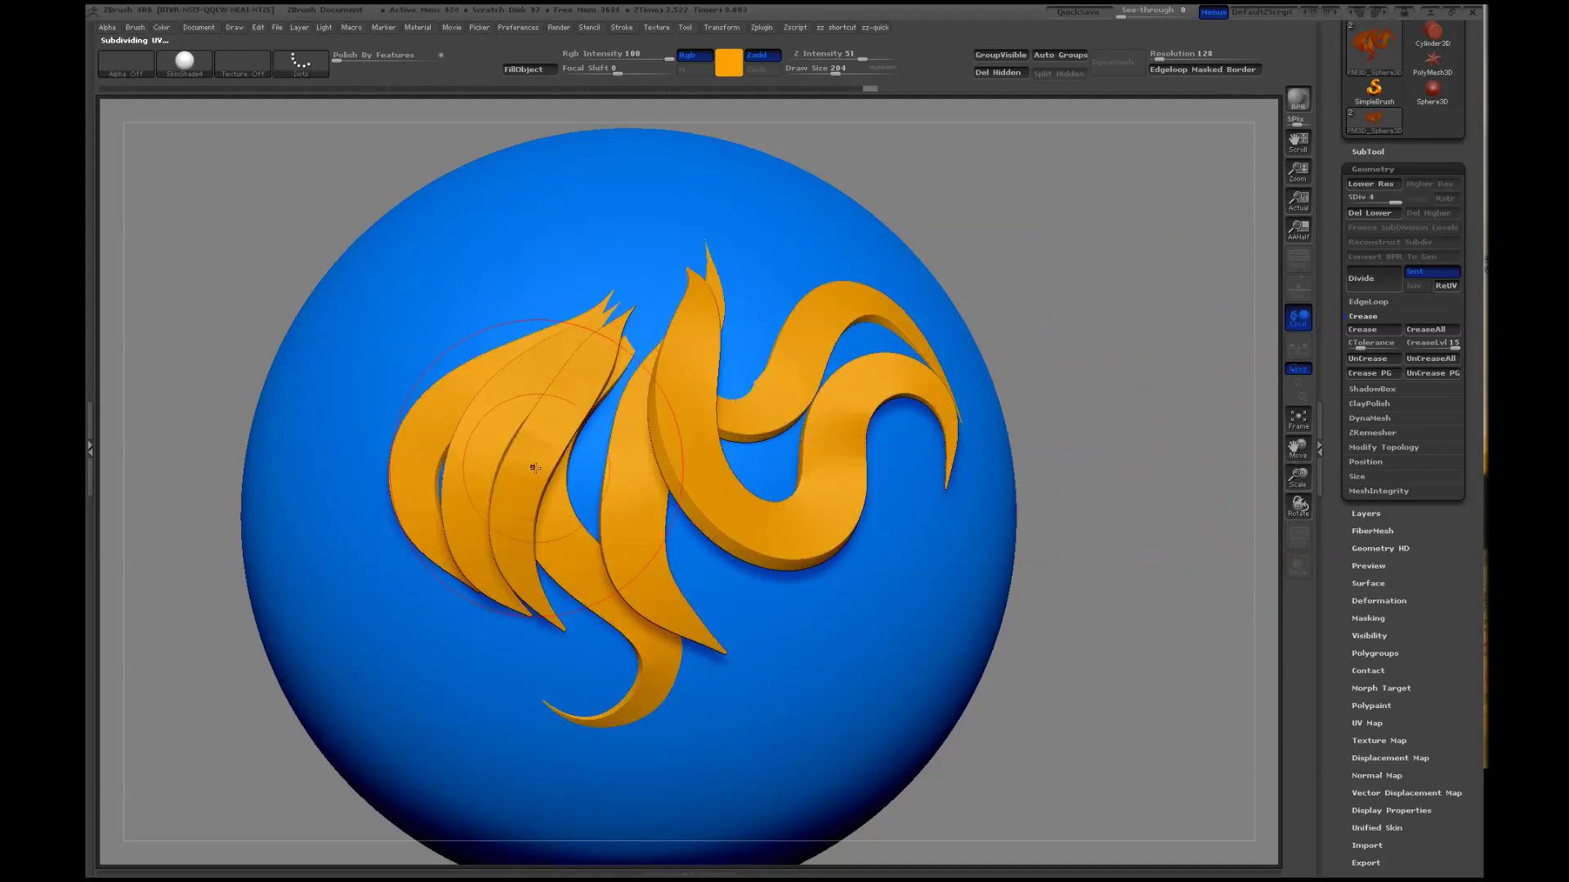